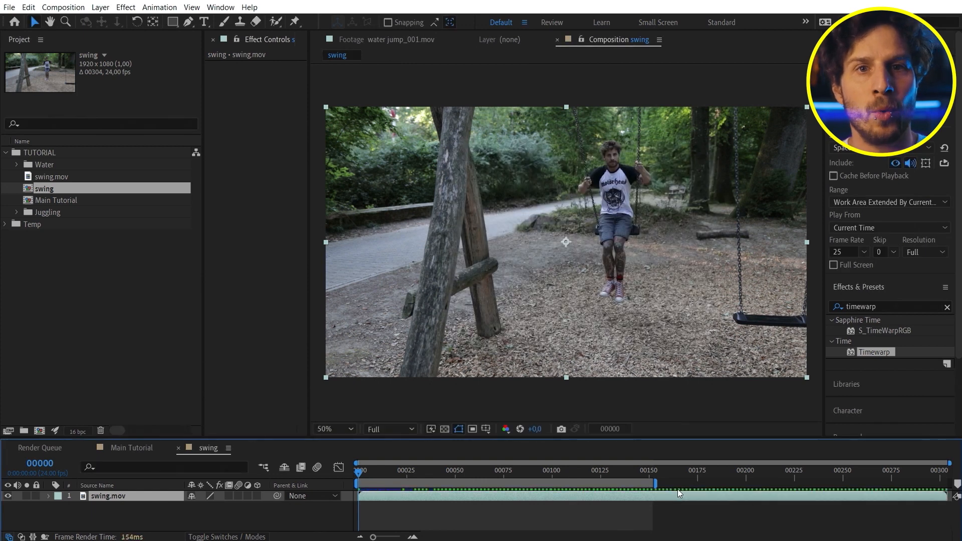
- Show the Stretch column in the swing composition's timeline and set swing.mov's time stretch to 200%
right_click(320, 490)
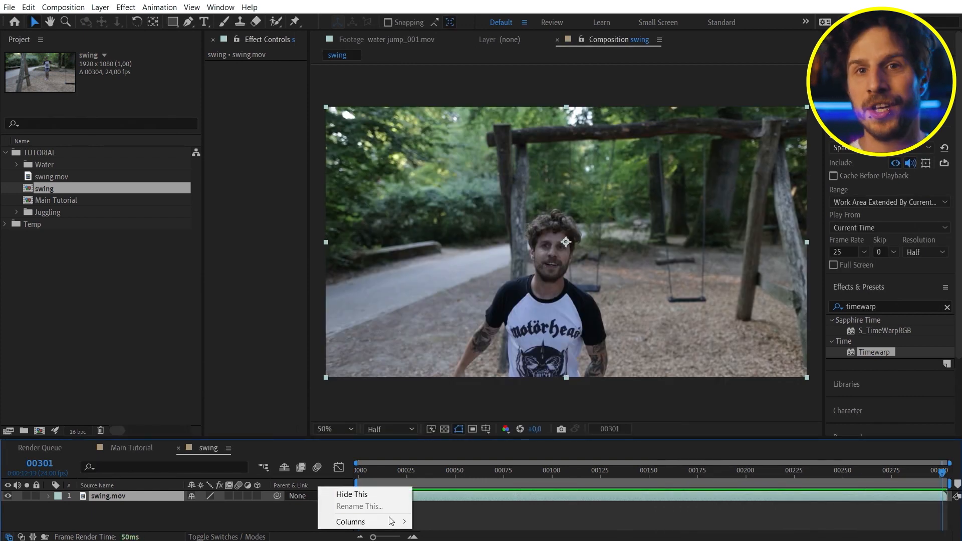
mouse_move(391, 521)
click(433, 522)
drag(353, 503, 328, 503)
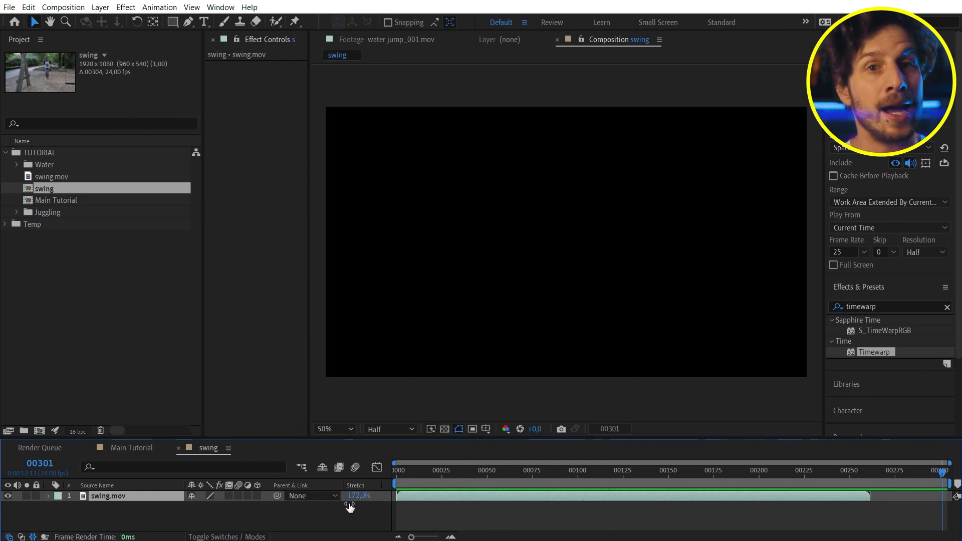
drag(349, 507, 353, 507)
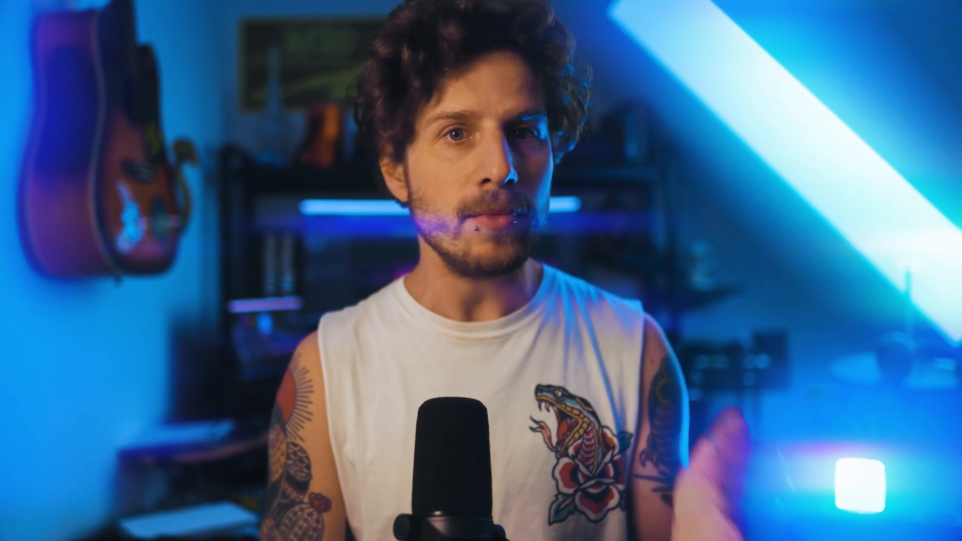
- Set swing.mov's frame blending to Off and step back through the frames from 208 to 202
click(100, 7)
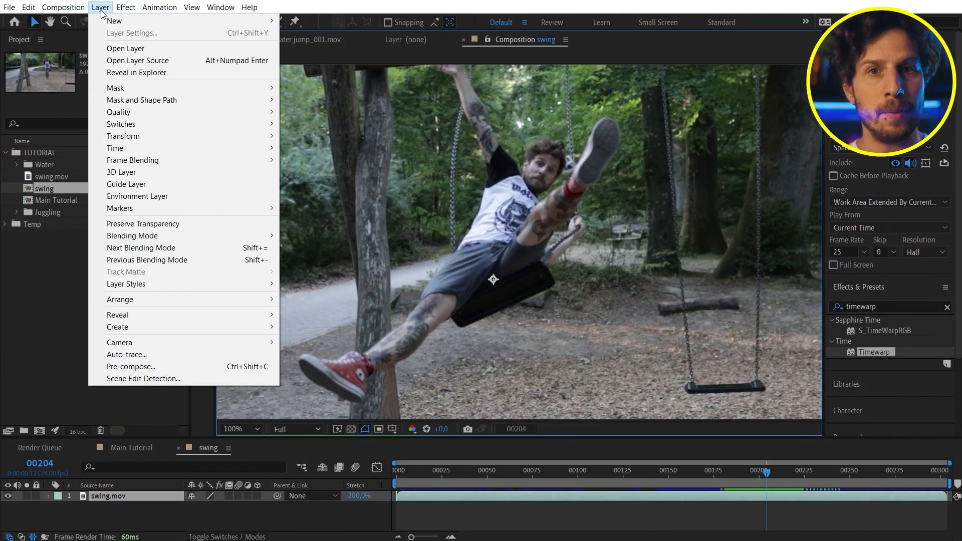
mouse_move(164, 160)
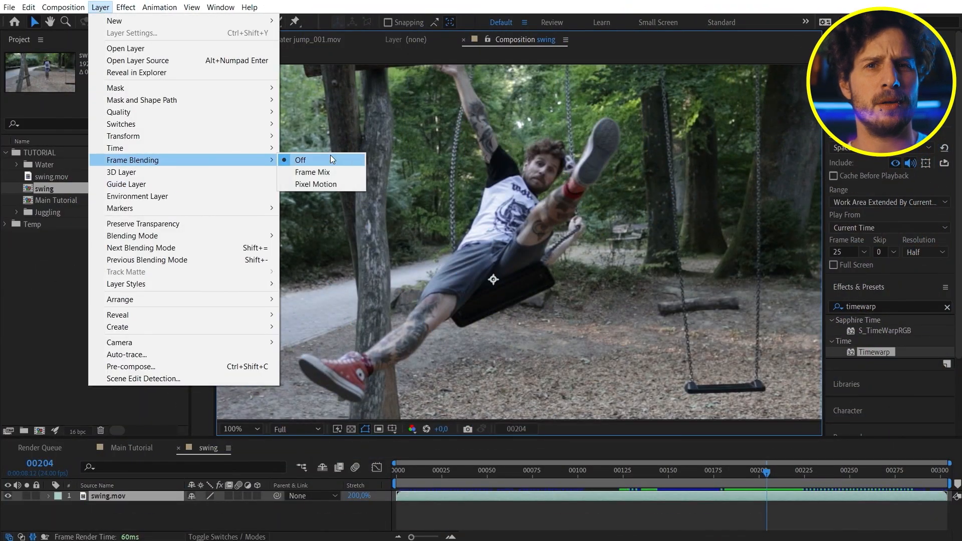
click(303, 160)
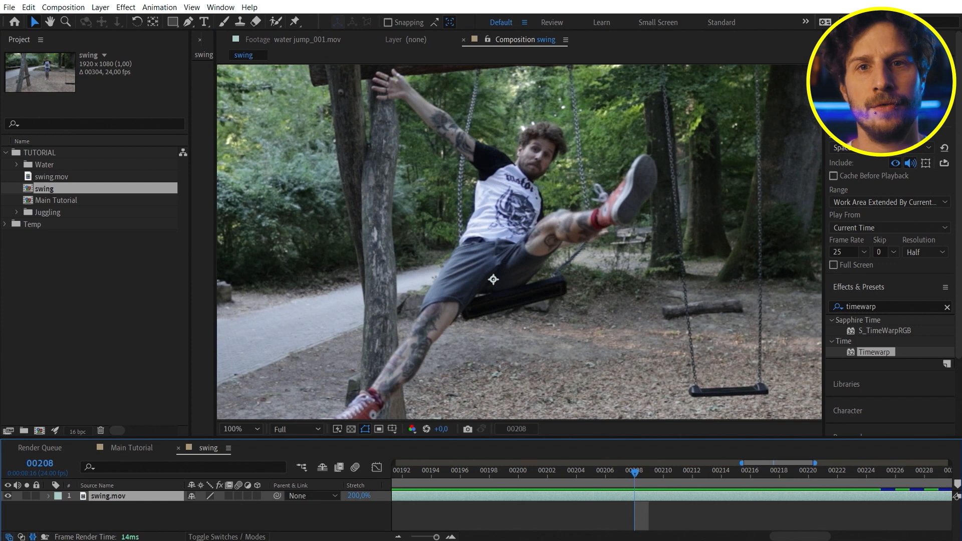
key(Page_Up)
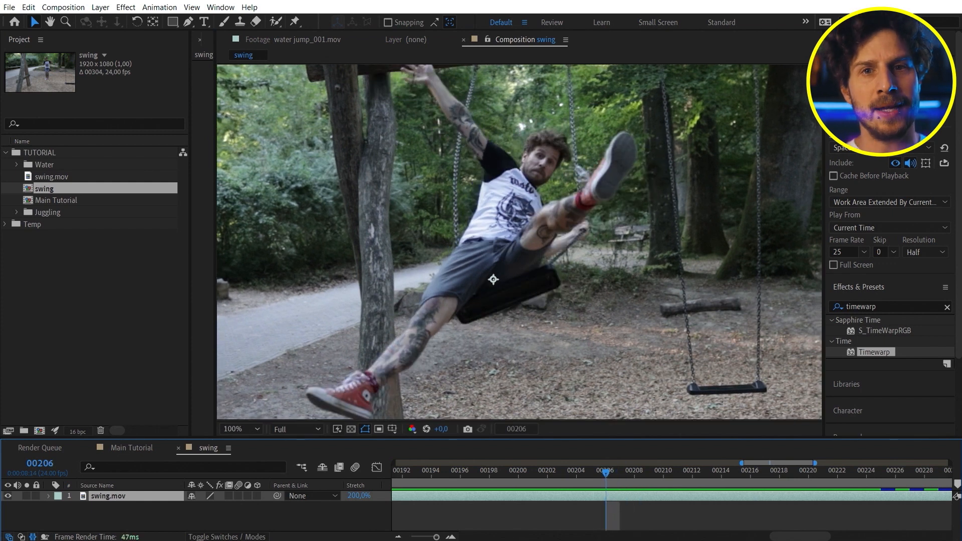
key(Page_Up)
key(Page_Up)
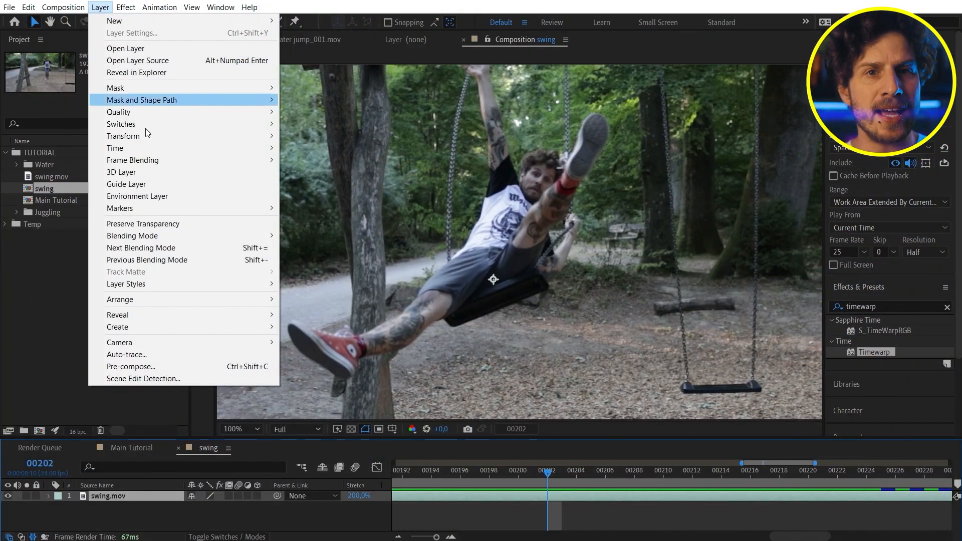
- Set swing.mov's frame blending to Frame Mix
mouse_move(166, 160)
click(302, 173)
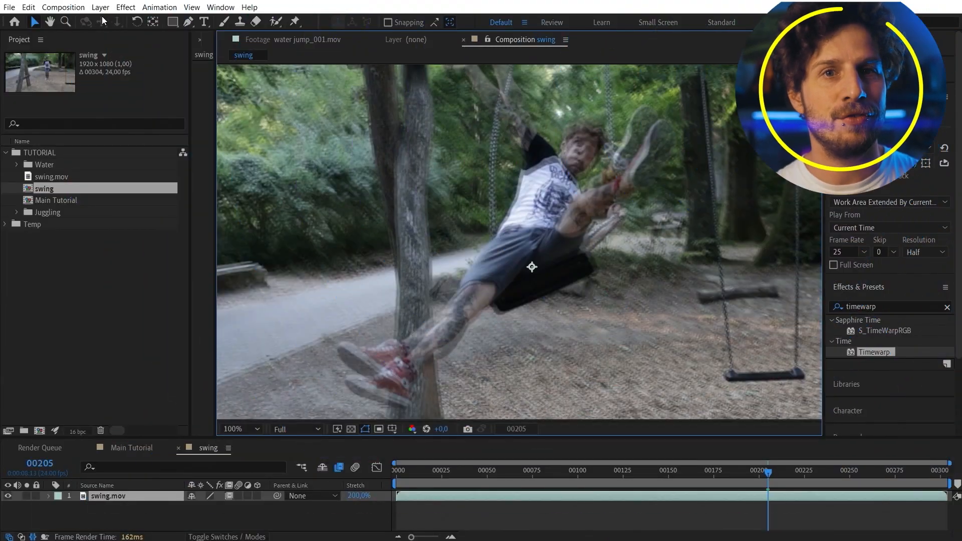
- Change swing.mov's frame blending to Pixel Motion and step back frame by frame from frame 205
click(98, 11)
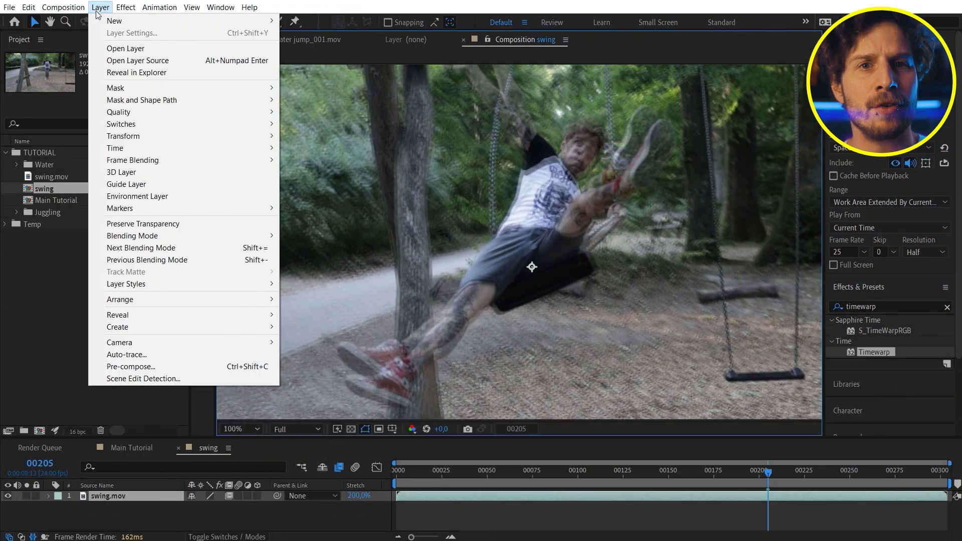
mouse_move(237, 162)
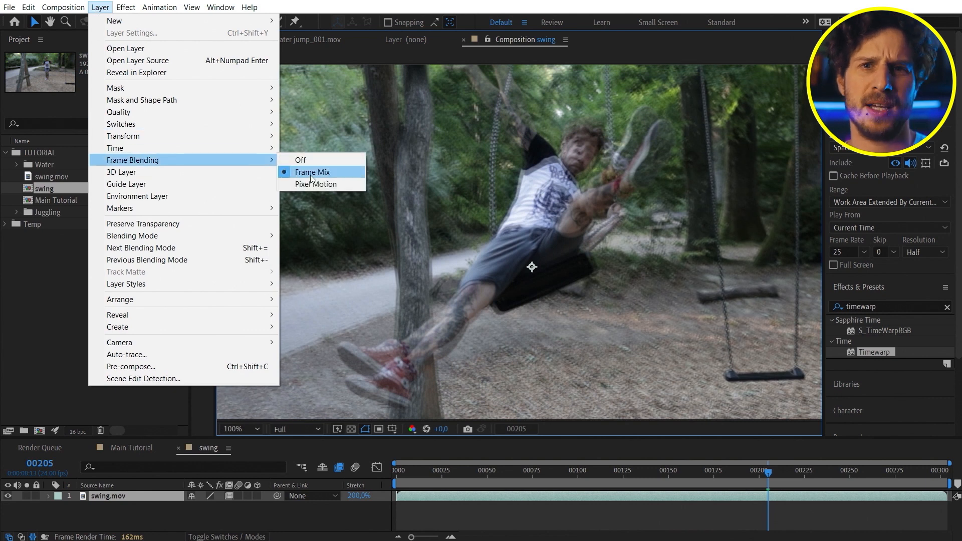
click(321, 184)
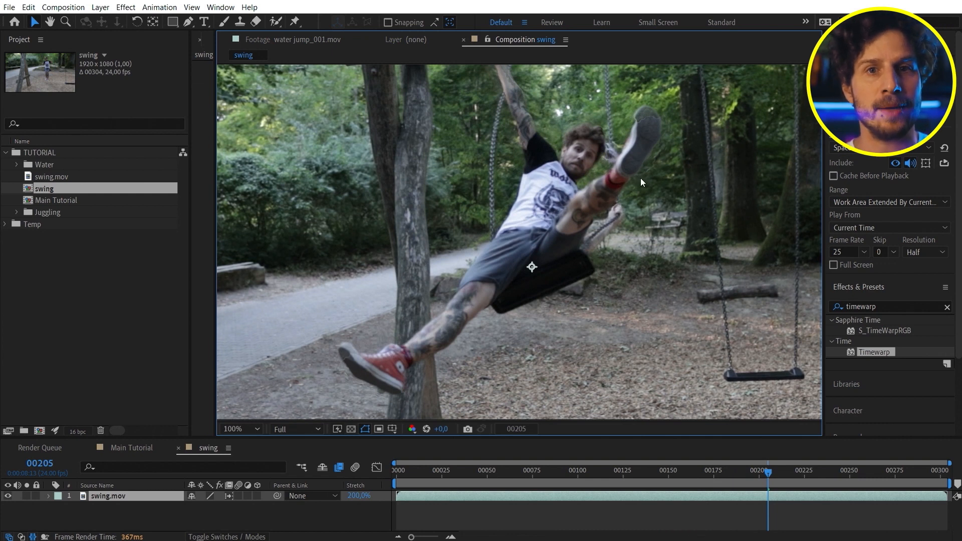
key(Page_Up)
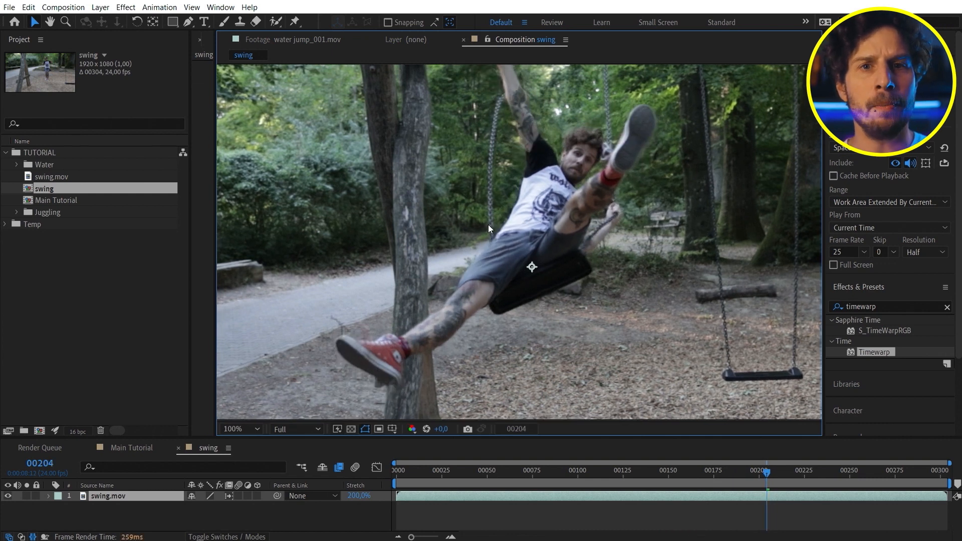
key(Page_Up)
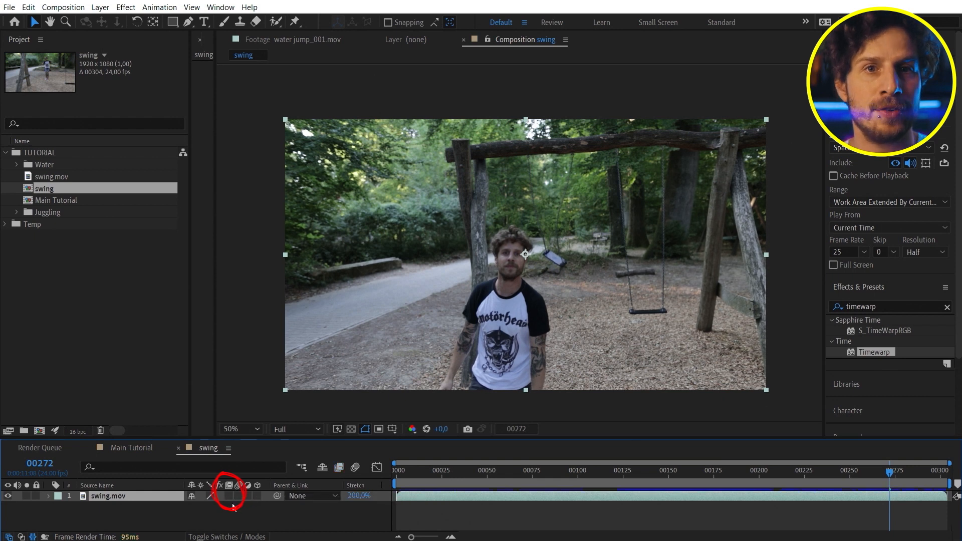
- Inspect the man's figure up close at frame 257 and cycle swing.mov's frame blending switch from Frame Mix to the next mode
drag(899, 471, 863, 479)
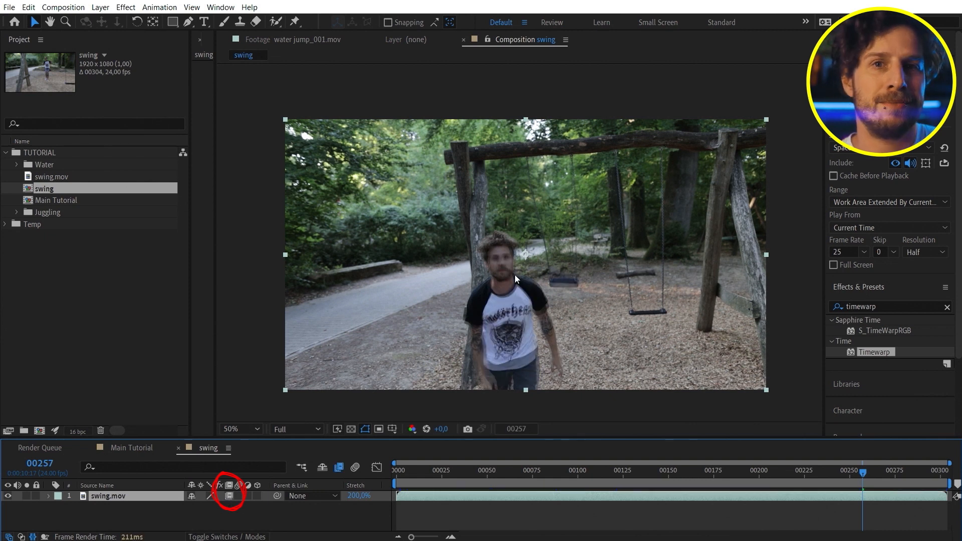
scroll(515, 274, up, 2)
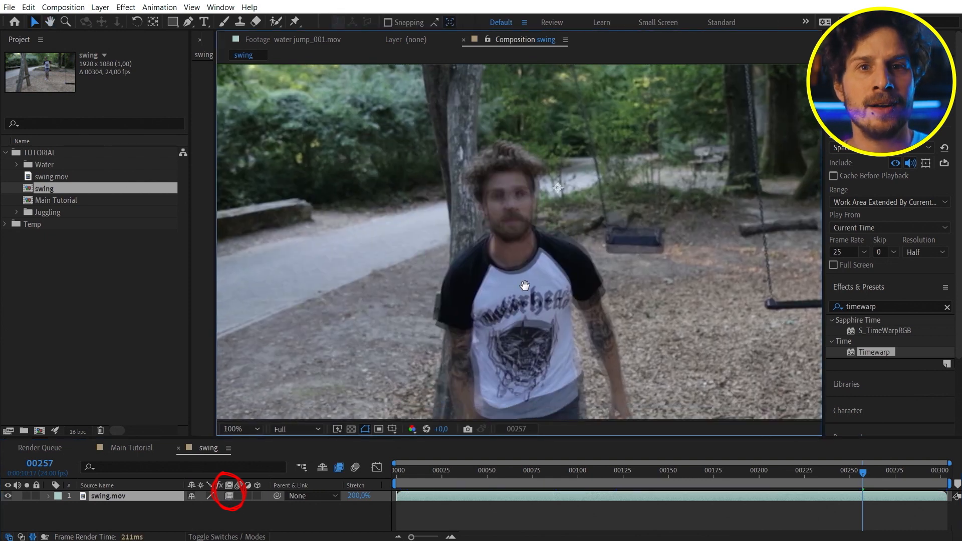
drag(524, 286, 553, 210)
click(231, 498)
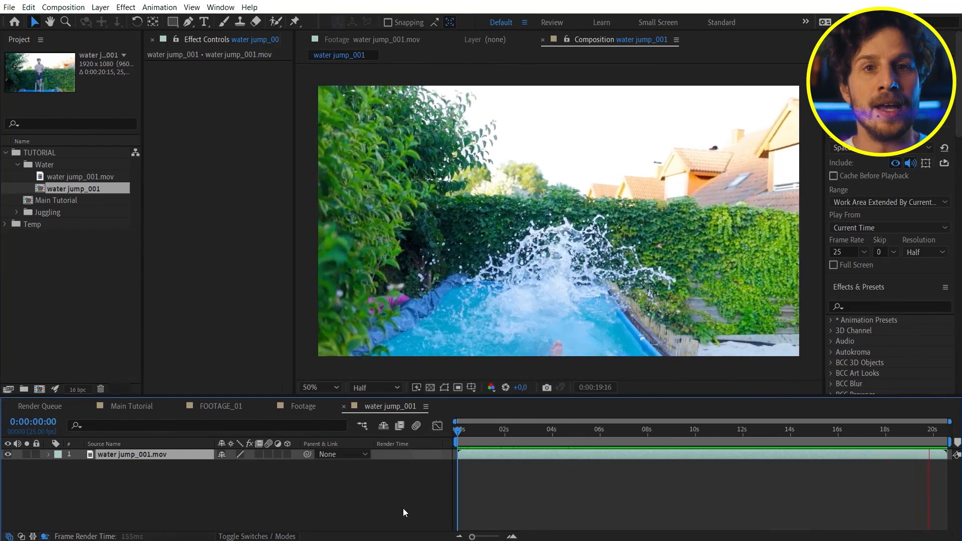
- Stop the water jump_001 preview, save the project and return to the start of the composition
key(space)
key(ctrl+s)
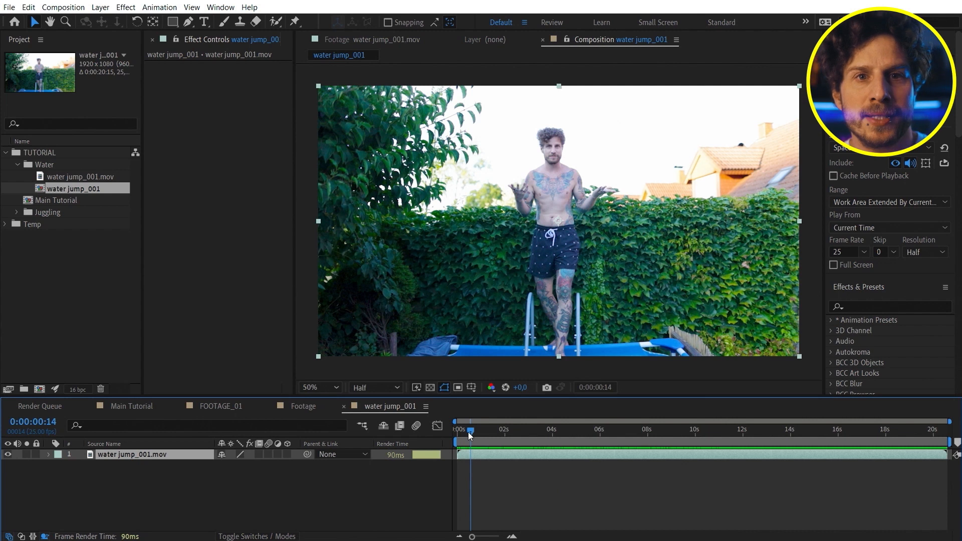
drag(470, 435, 451, 437)
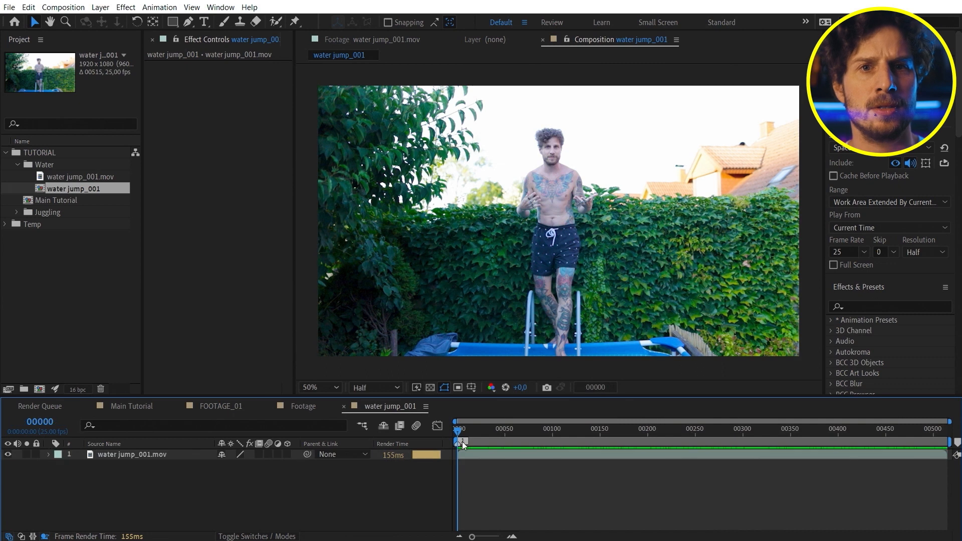
- Place a composition marker at frame 0 of water jump_001 and set its comment to 0
drag(458, 442, 463, 443)
double_click(458, 441)
text(0)
click(608, 315)
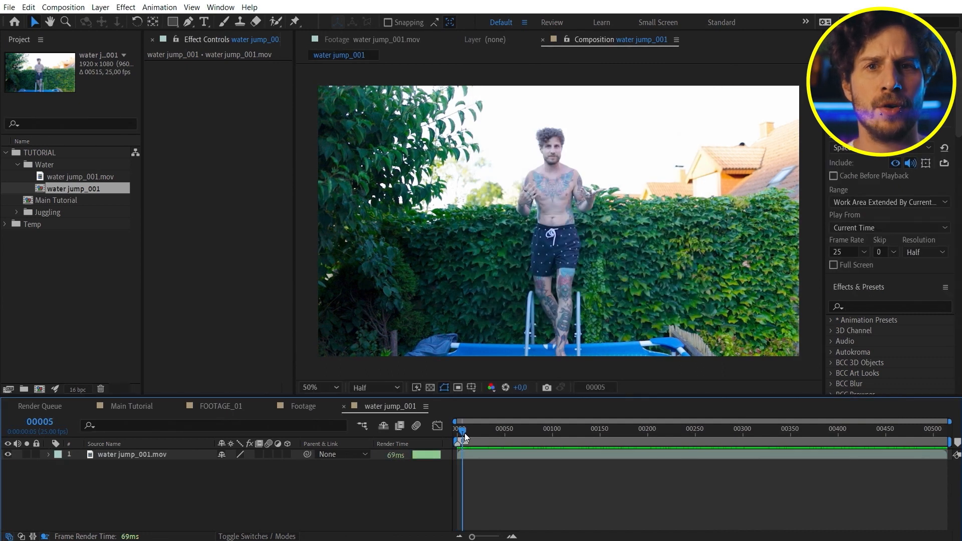
- Add a composition marker at the last frame of water jump_001, frame 514
drag(483, 437, 654, 461)
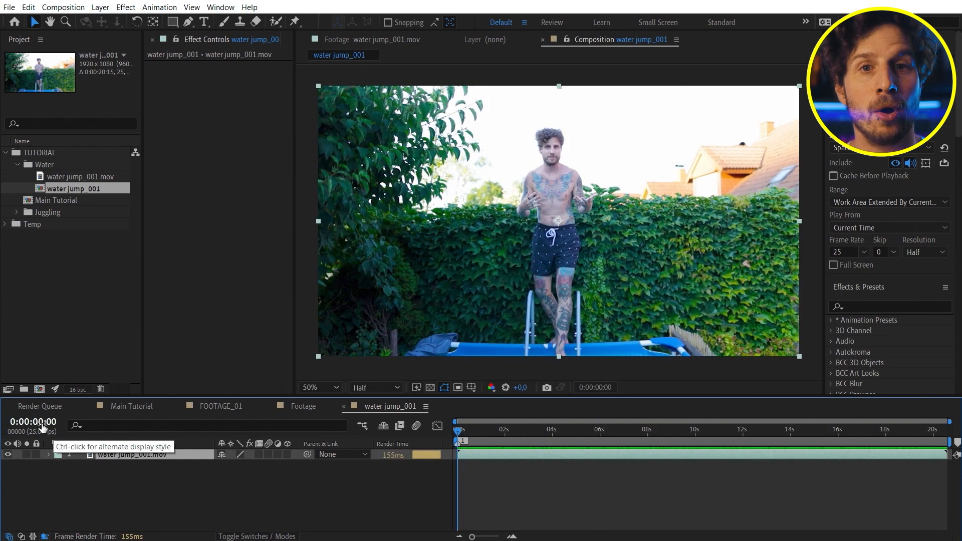
click(69, 471)
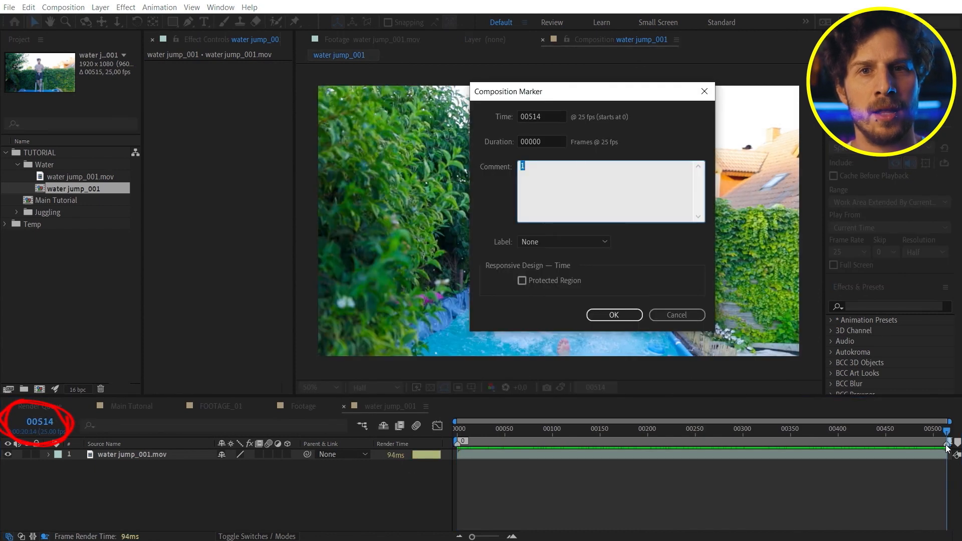
click(614, 315)
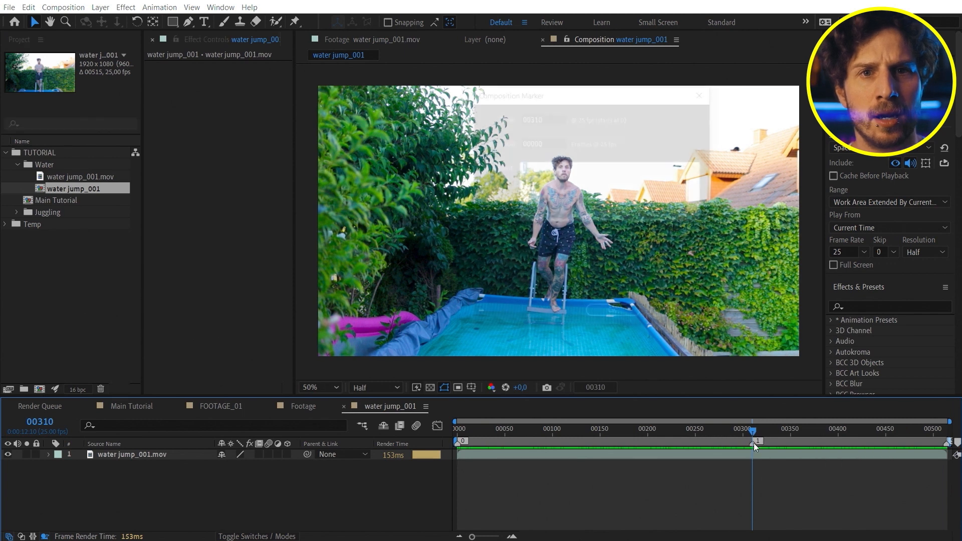
- Add composition markers at frames 310 and 403 and set their comments to 310 and 403
double_click(756, 442)
text(310)
key(Return)
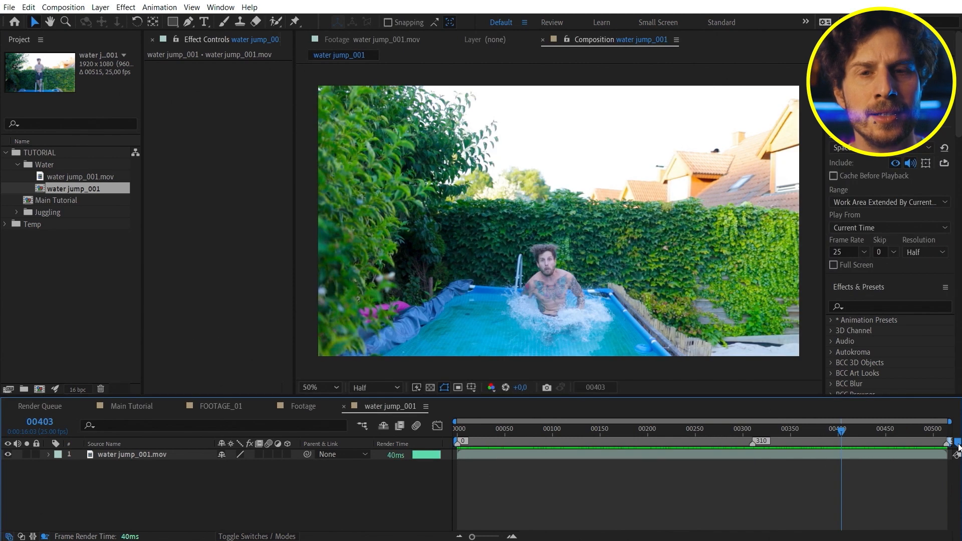
double_click(841, 443)
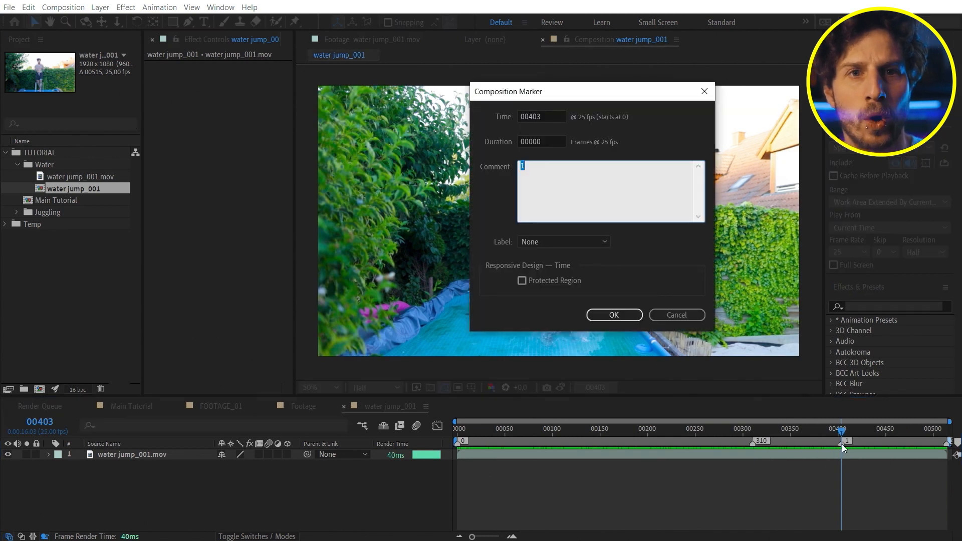
click(624, 316)
- Enable time remapping on the water jump_001.mov layer
click(657, 429)
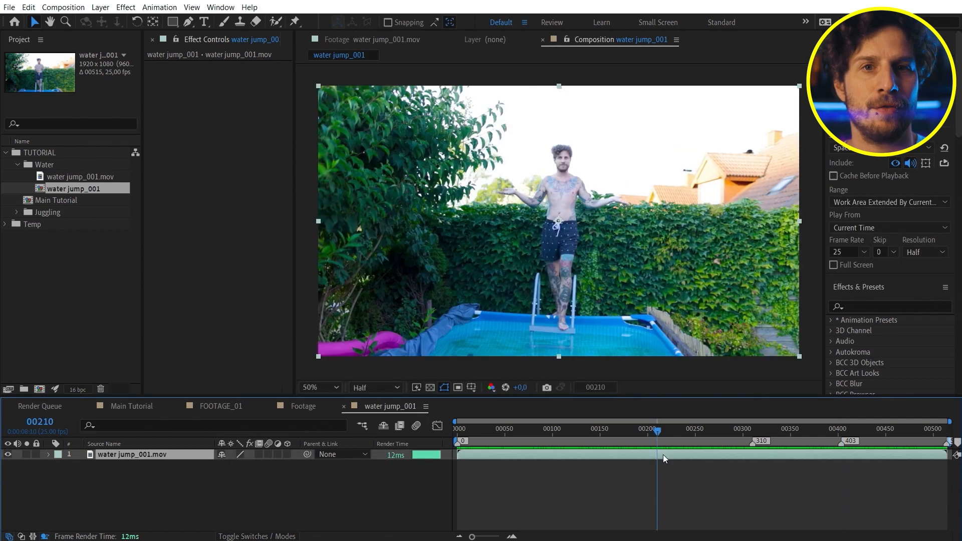
right_click(664, 456)
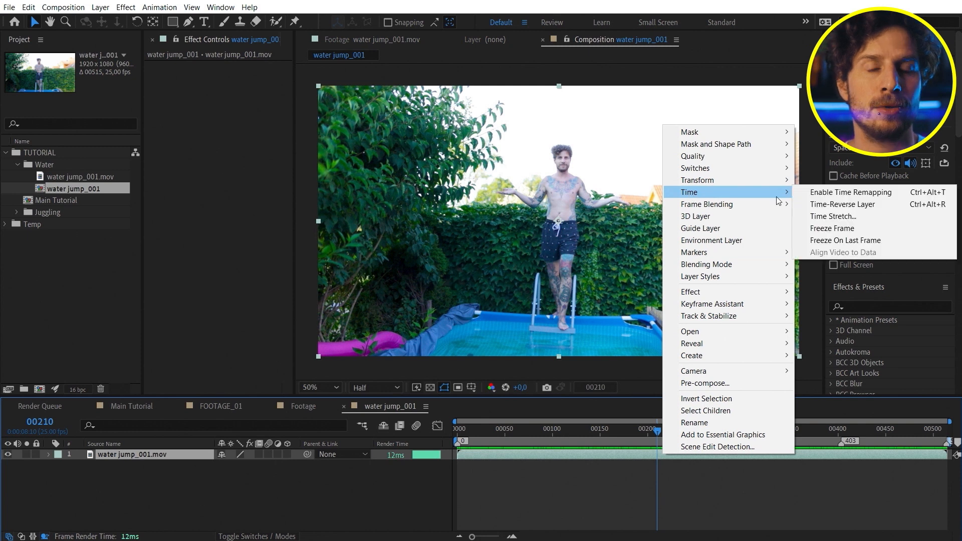
click(861, 192)
- Add Time Remap keyframes at the markers on frames 310 and 403
click(752, 429)
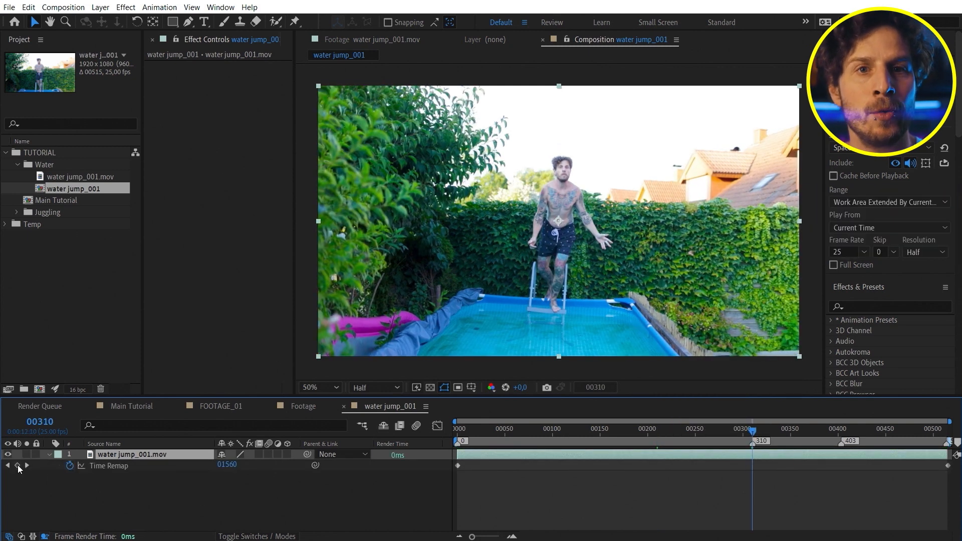
click(17, 466)
click(841, 438)
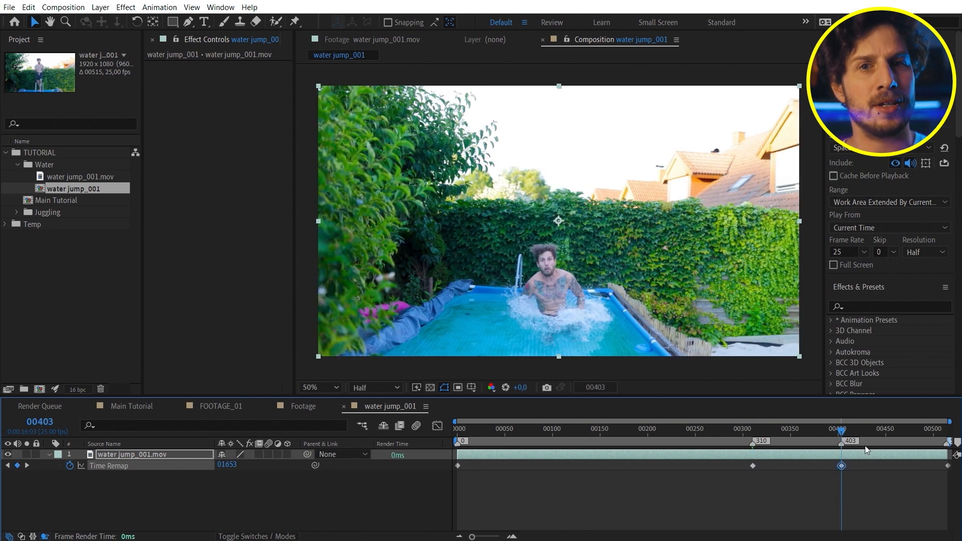
- Label the Time Remap keyframe at frame 310 green and give the one at frame 403 a different label colour
right_click(753, 467)
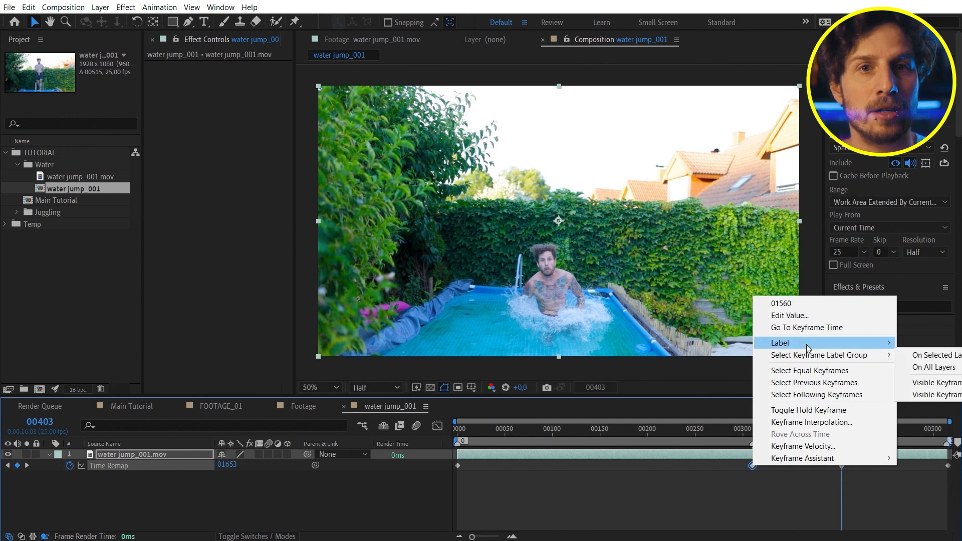
mouse_move(861, 342)
click(935, 470)
right_click(841, 466)
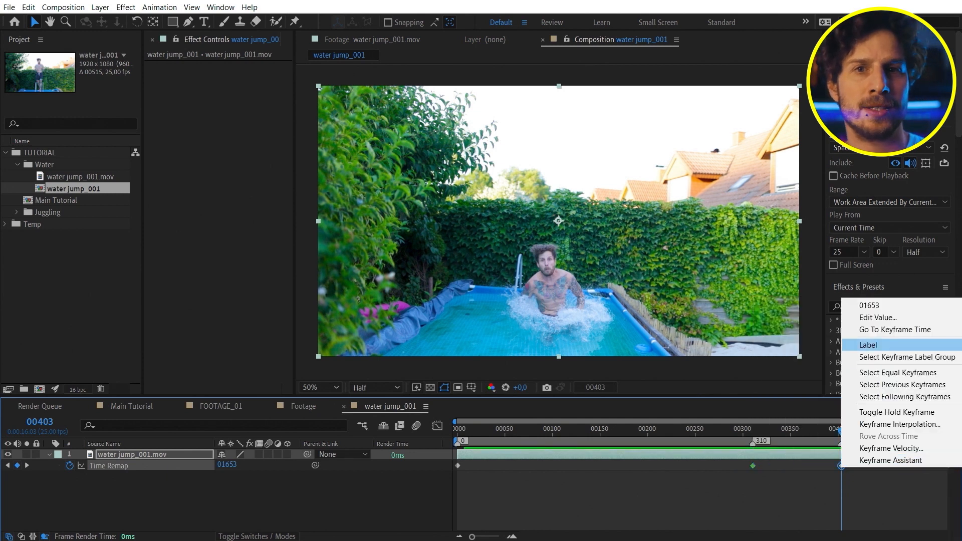
click(871, 489)
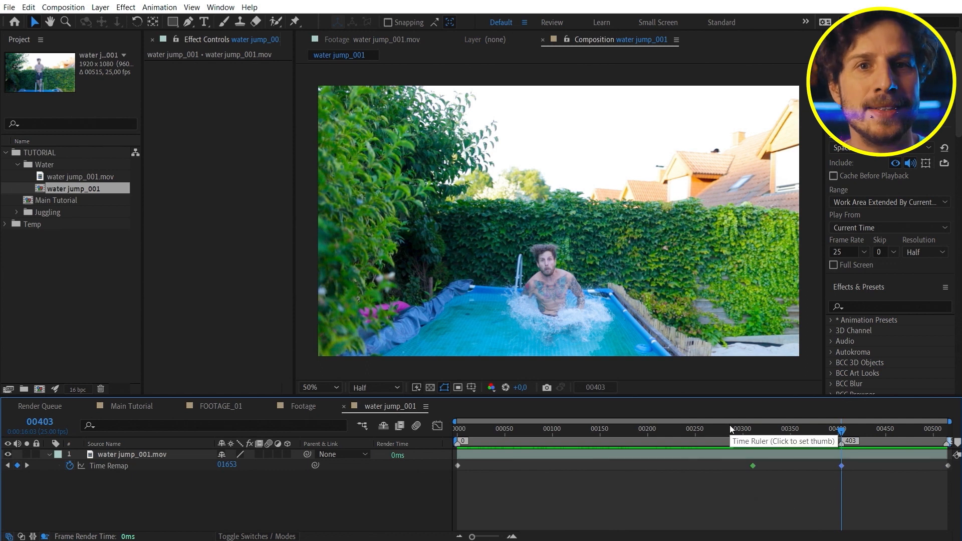
- Shift the last three Time Remap keyframes earlier together so the green one sits at about frame 98, and return to frame 0
drag(737, 462, 951, 486)
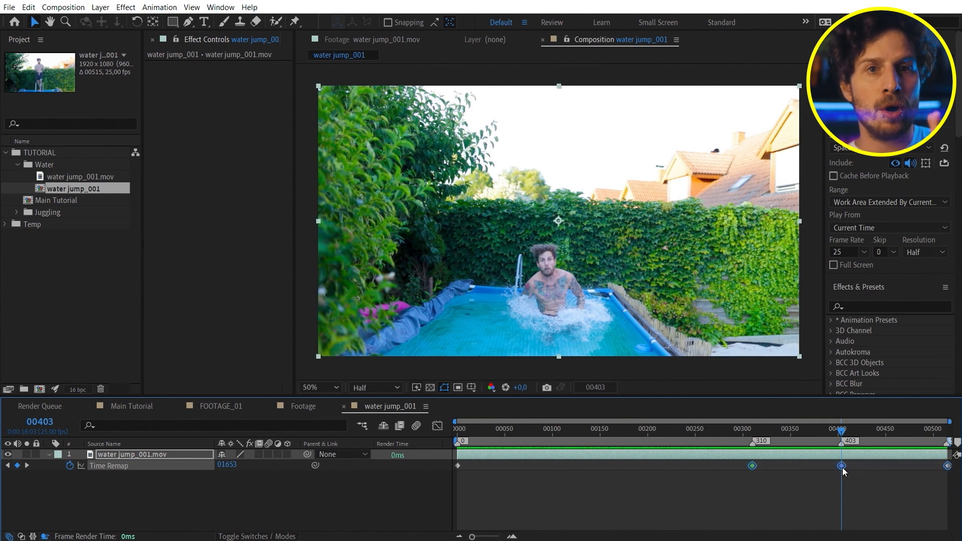
drag(841, 471, 639, 471)
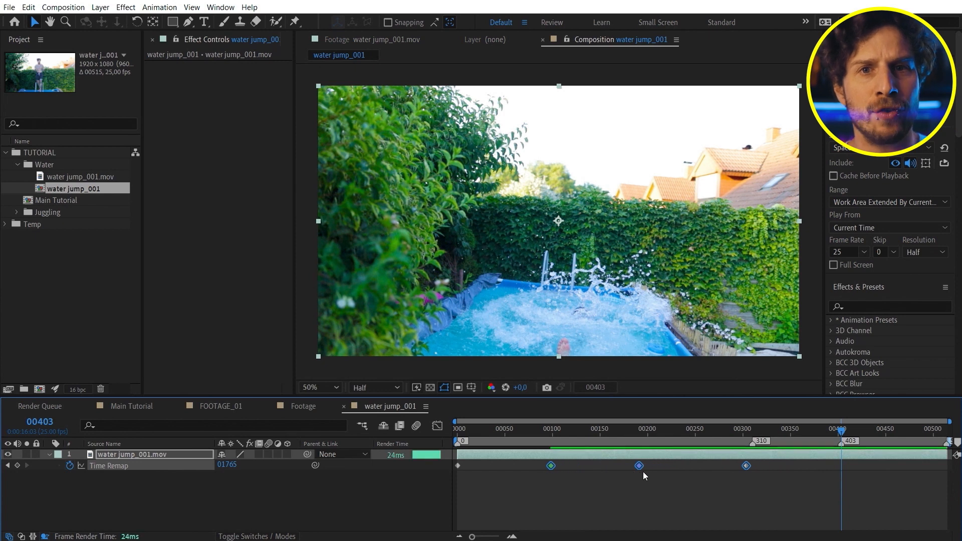
click(458, 434)
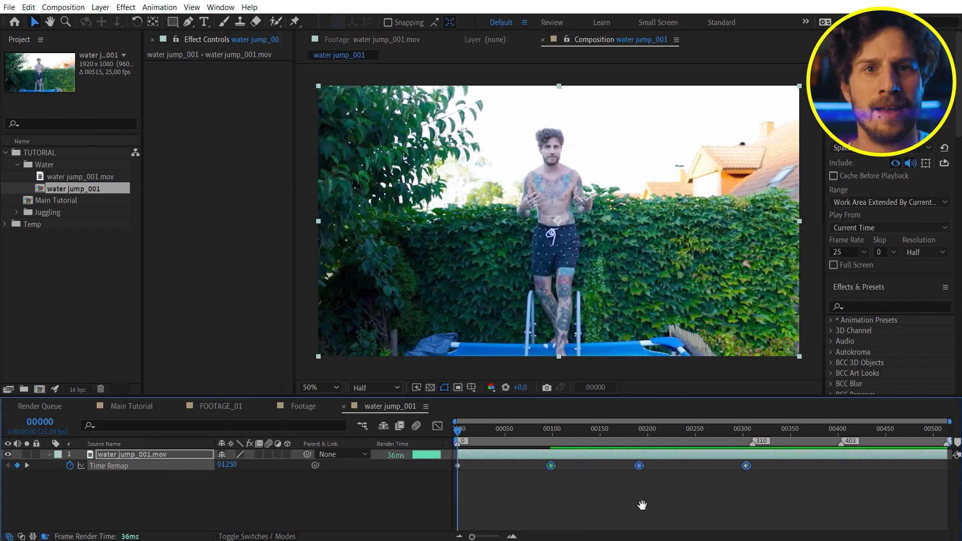
- Play back the retimed water jump footage from frame 0, stop the preview and deselect the keyframes
key(space)
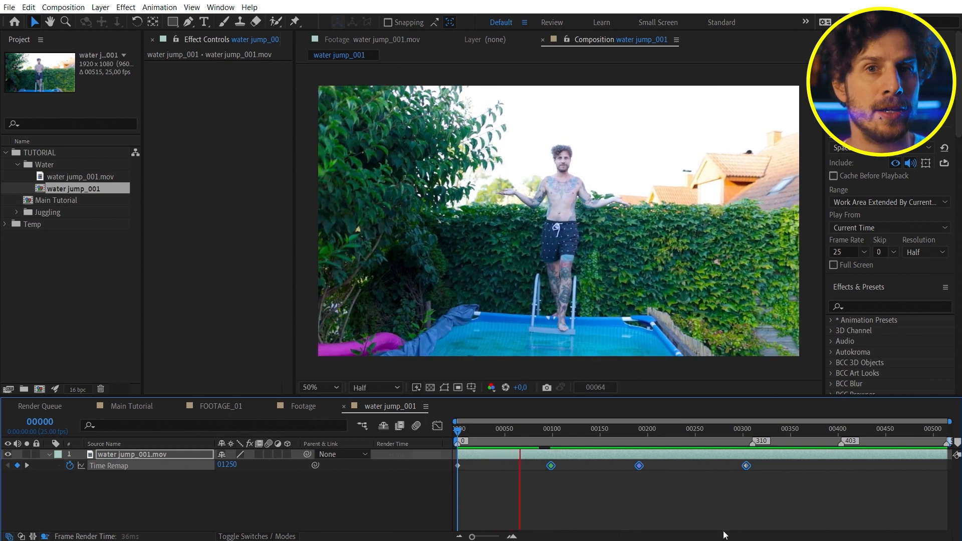
key(space)
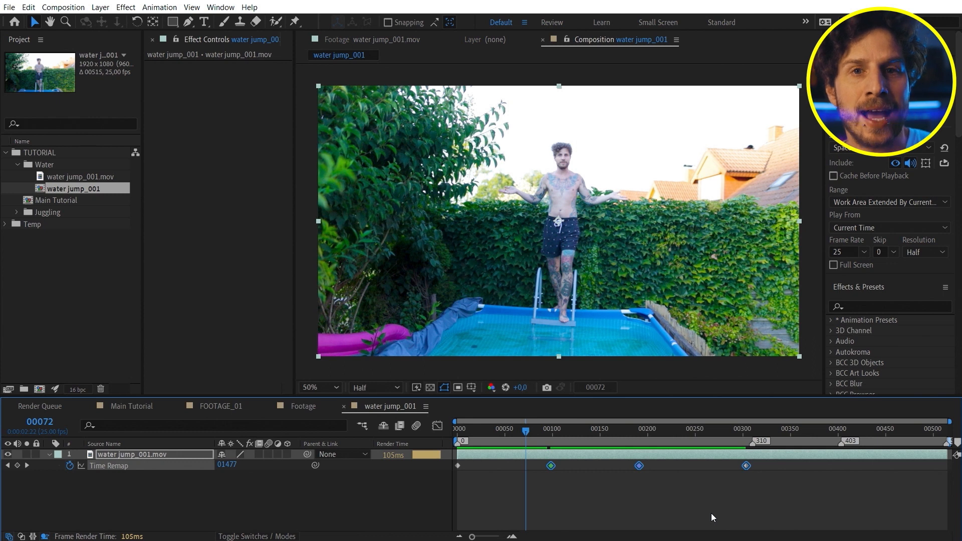
click(715, 511)
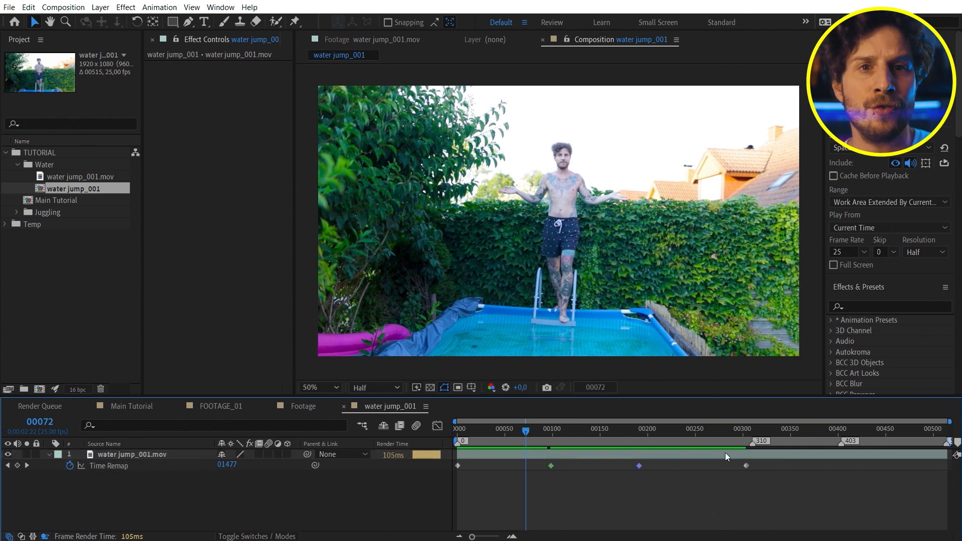
- Duplicate the Time Remap keyframe near frame 192 at frame 229 to create a freeze, and review the held section
click(640, 433)
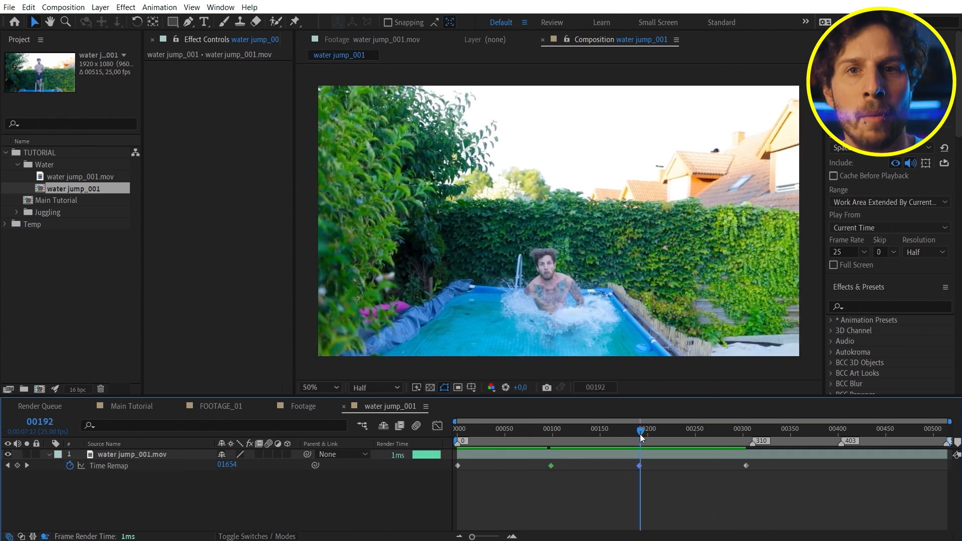
click(639, 466)
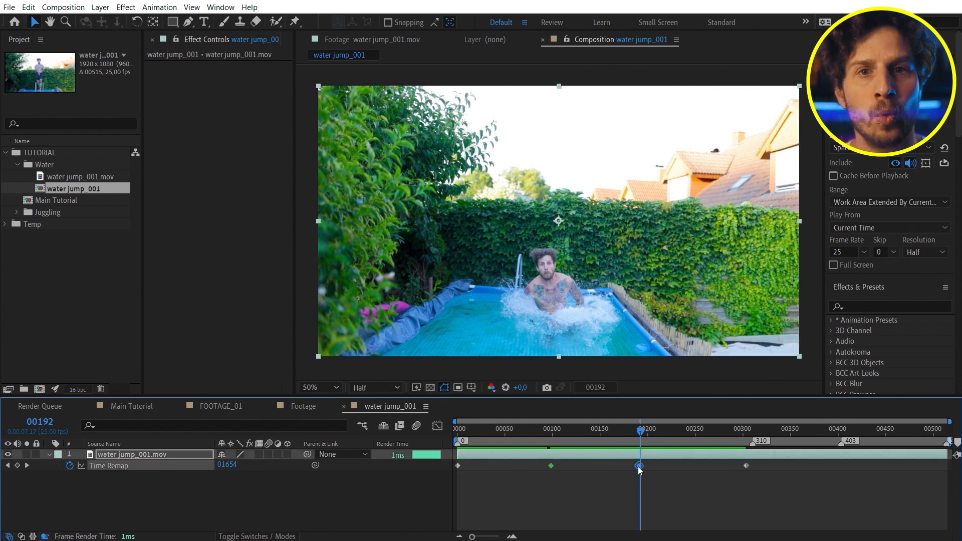
click(675, 434)
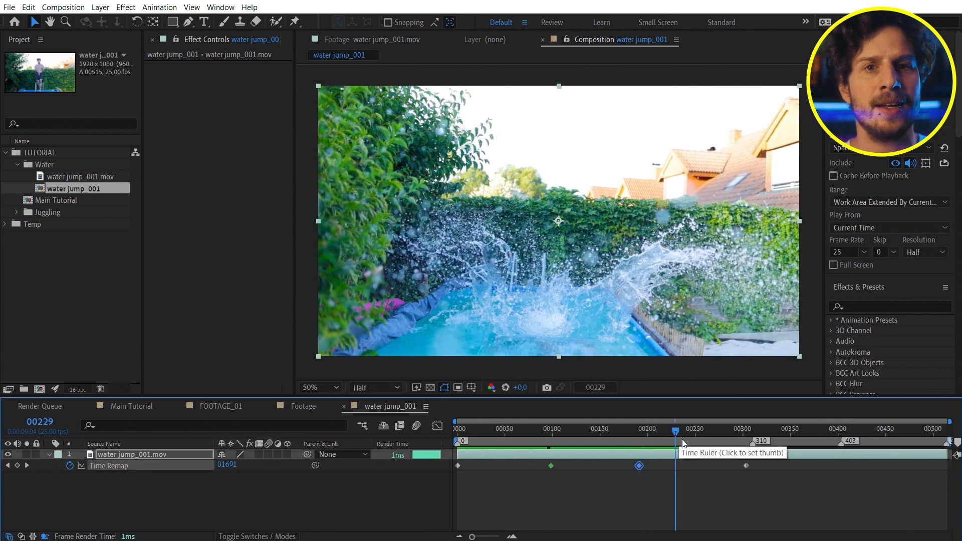
key(ctrl+v)
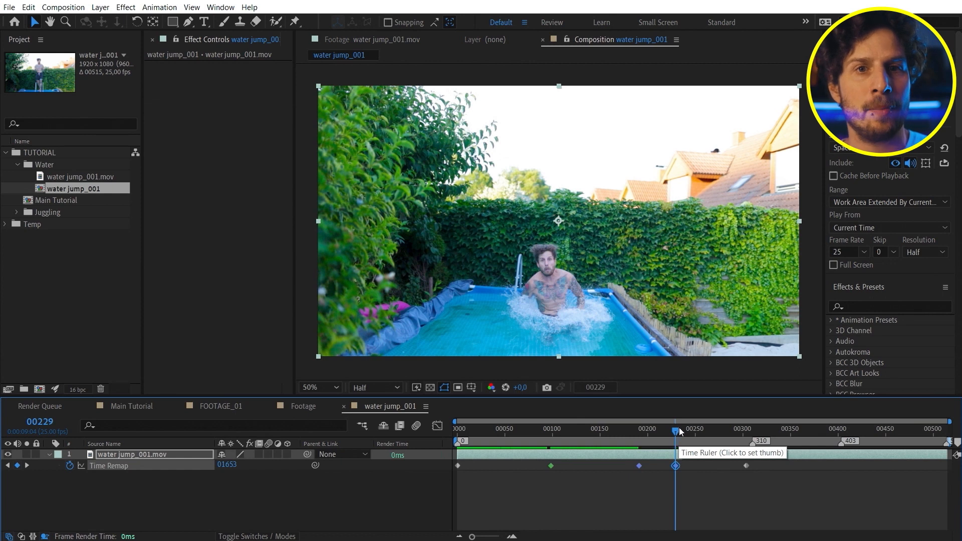
drag(672, 432, 645, 438)
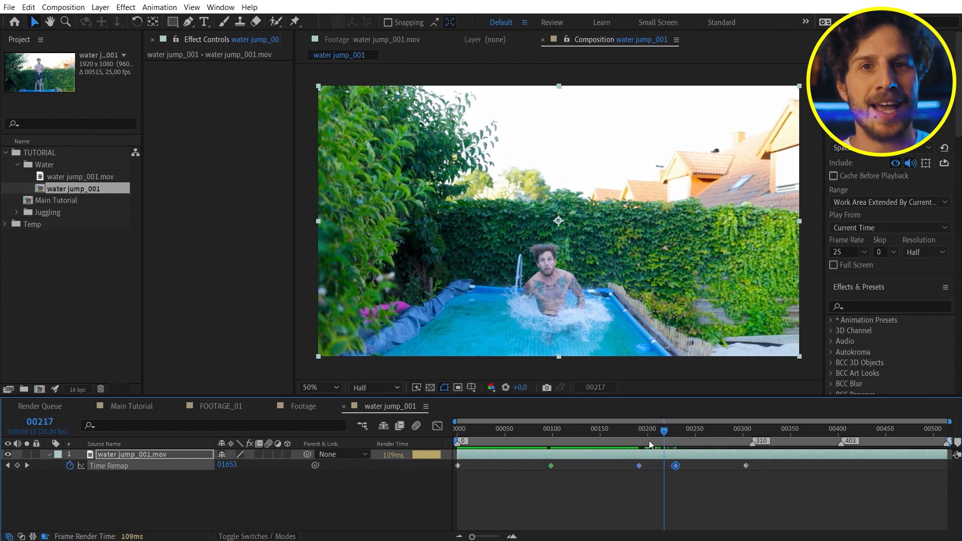
key(space)
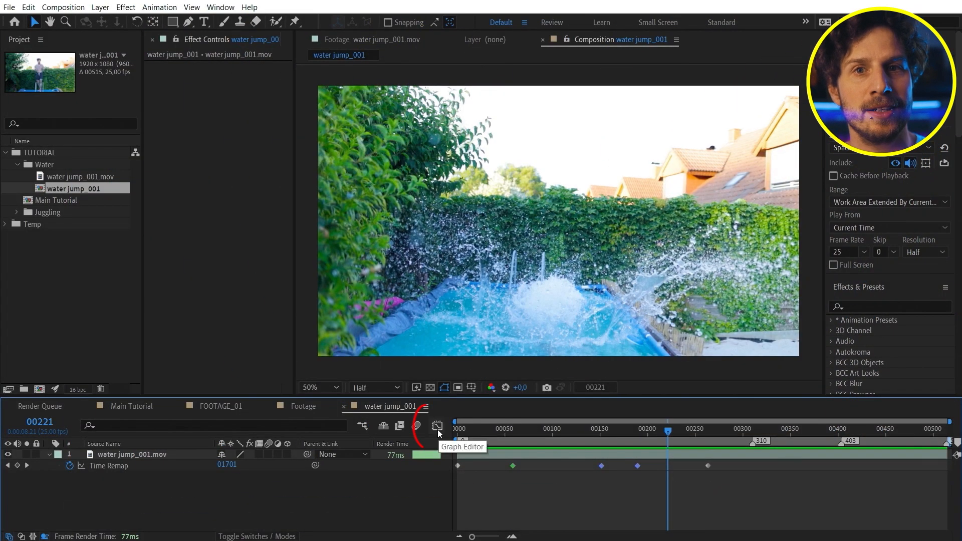
- Convert the Time Remap keyframes to Auto Bezier in the graph editor, lengthen the third keyframe's incoming handle, and preview the smoothed curve
click(437, 427)
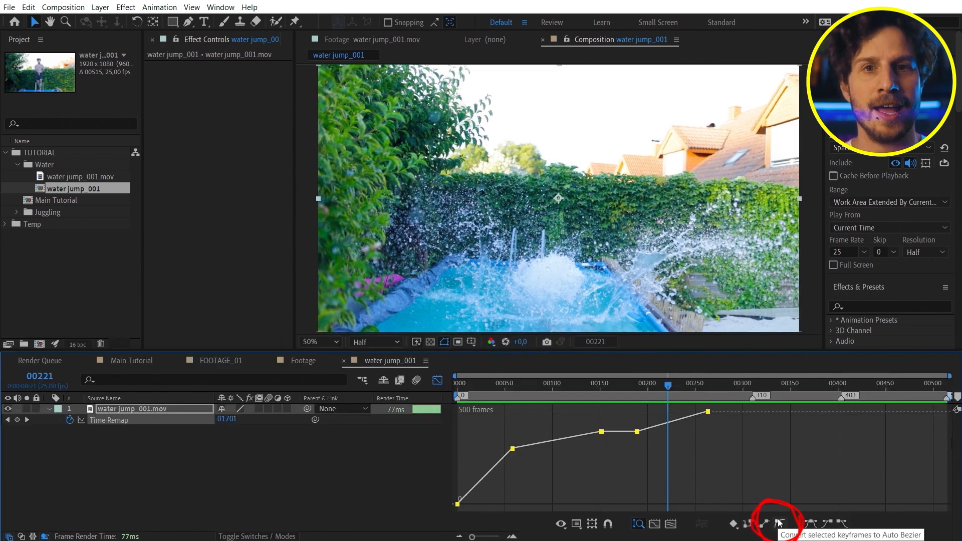
click(779, 523)
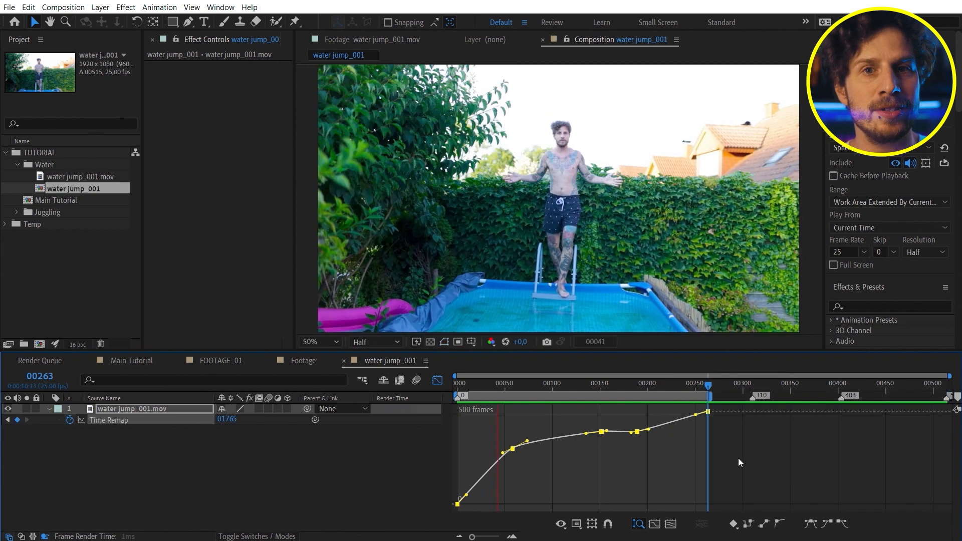
scroll(581, 433, up, 3)
drag(626, 433, 578, 431)
drag(549, 441, 550, 437)
key(Home)
key(space)
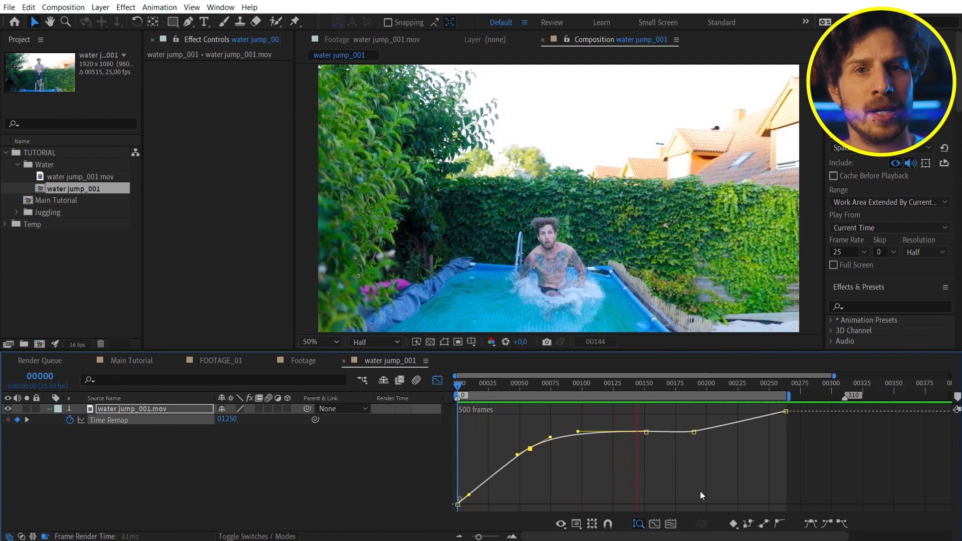
key(space)
- Go to the Time Remap keyframe at frame 151, switch the layer's frame blending to Pixel Motion, and scrub through the slow section
key(j)
key(j)
click(260, 409)
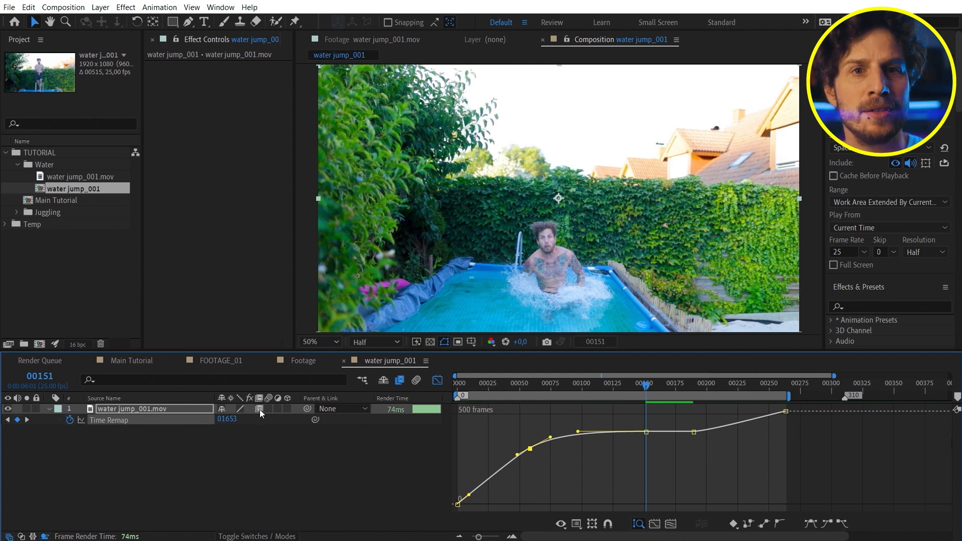
click(260, 409)
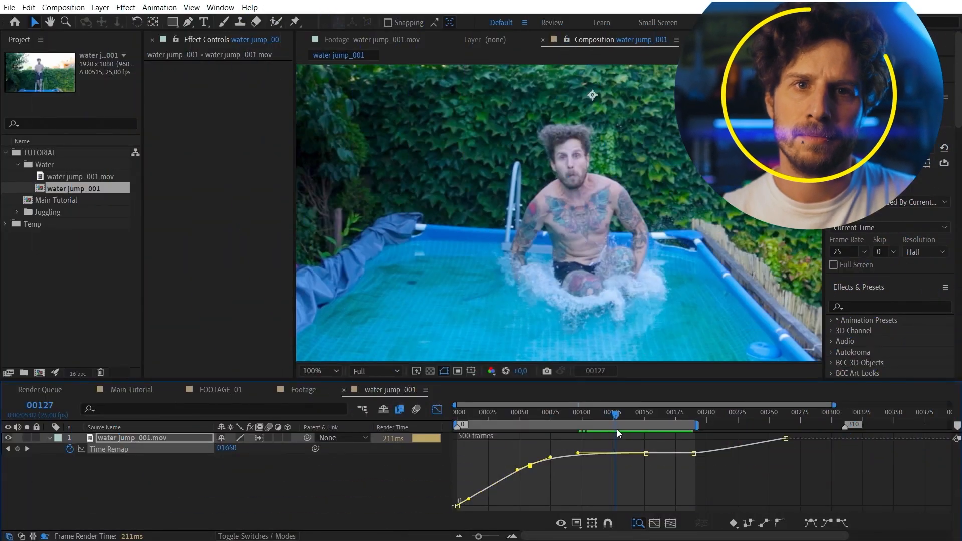
drag(617, 429, 646, 428)
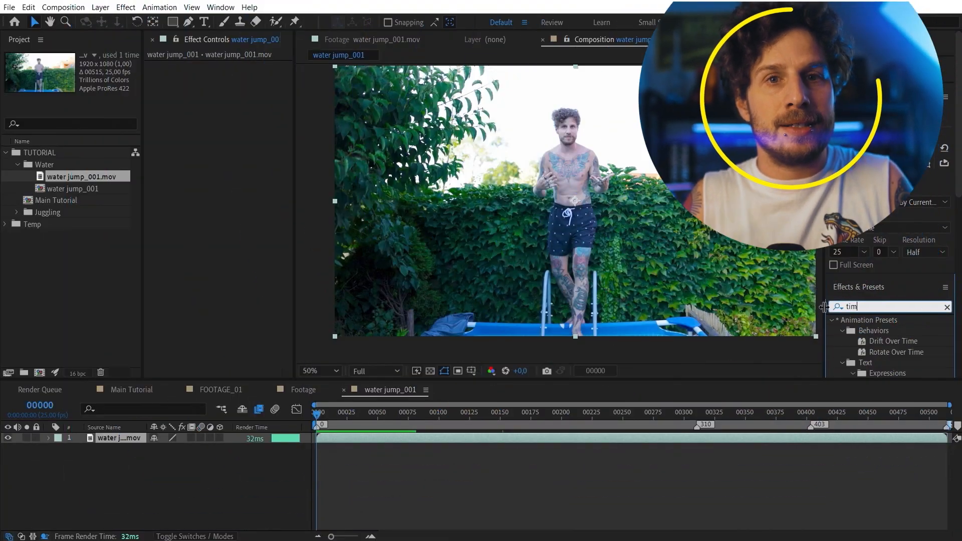
- Apply the Timewarp effect to the water jump_001.mov layer and set Adjust Time By to Source Frame
text(ewa)
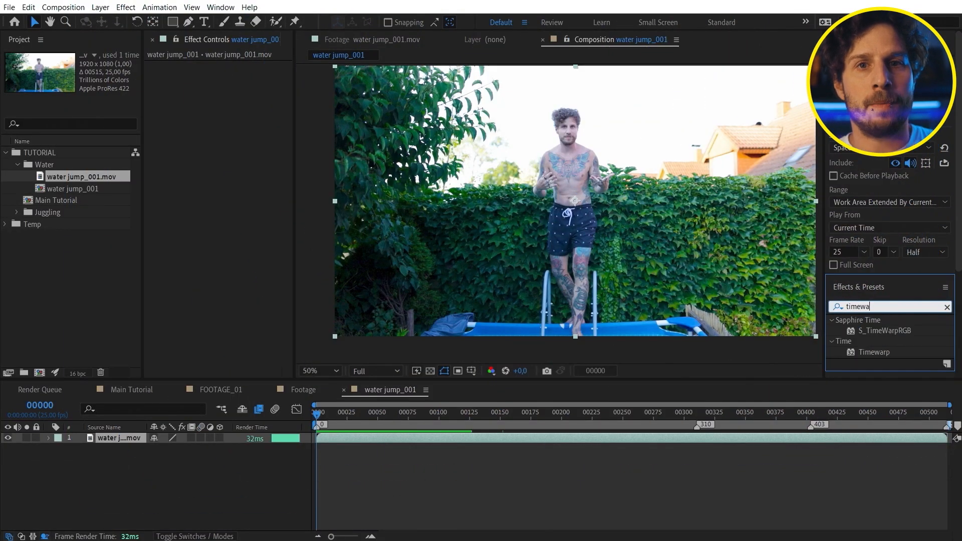
drag(871, 351, 404, 442)
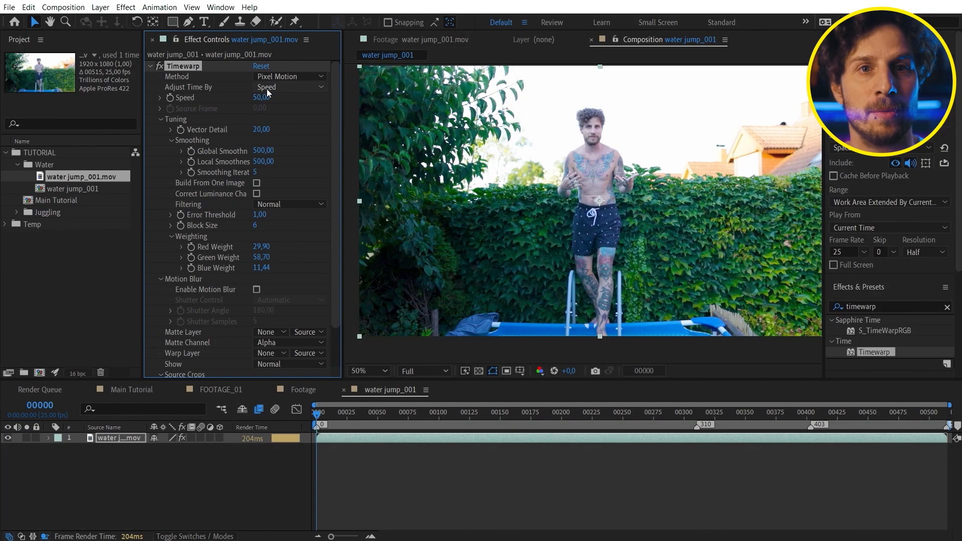
click(267, 89)
click(304, 110)
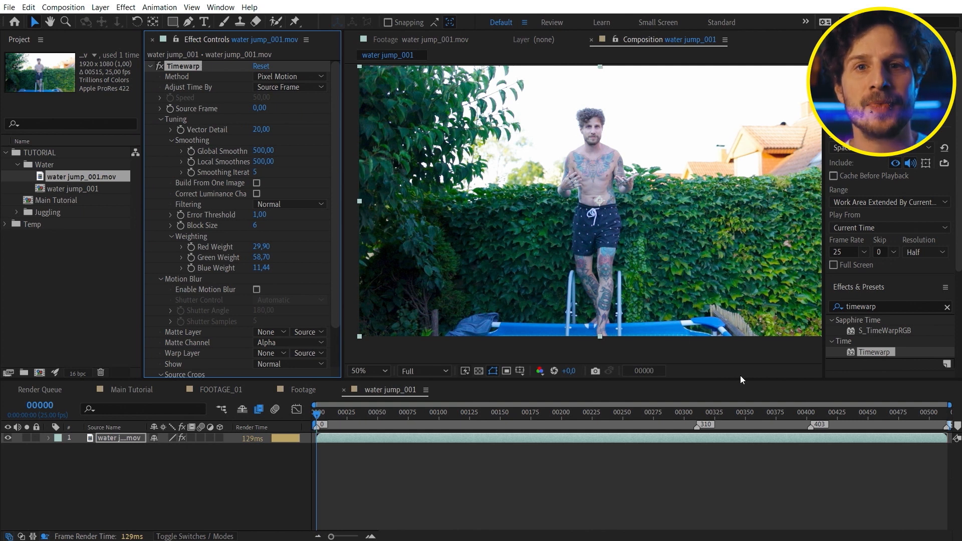
- Enable keyframing for Timewarp's Source Frame at frame 403 and set its value to 403
click(810, 413)
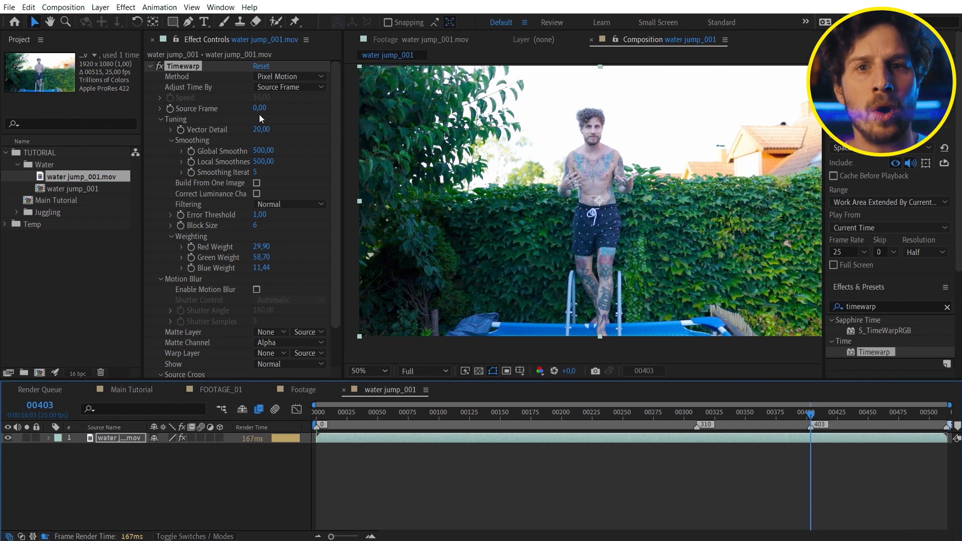
click(168, 110)
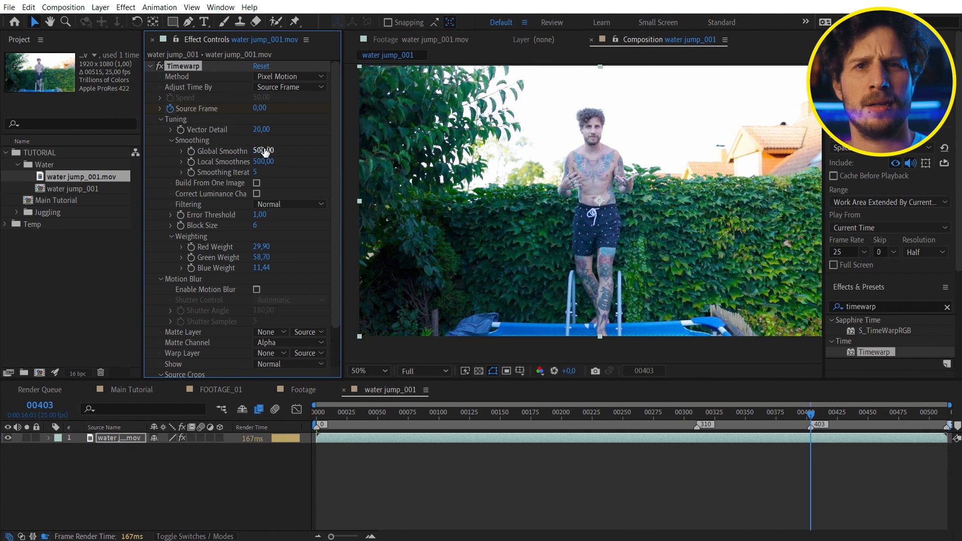
drag(778, 413, 816, 417)
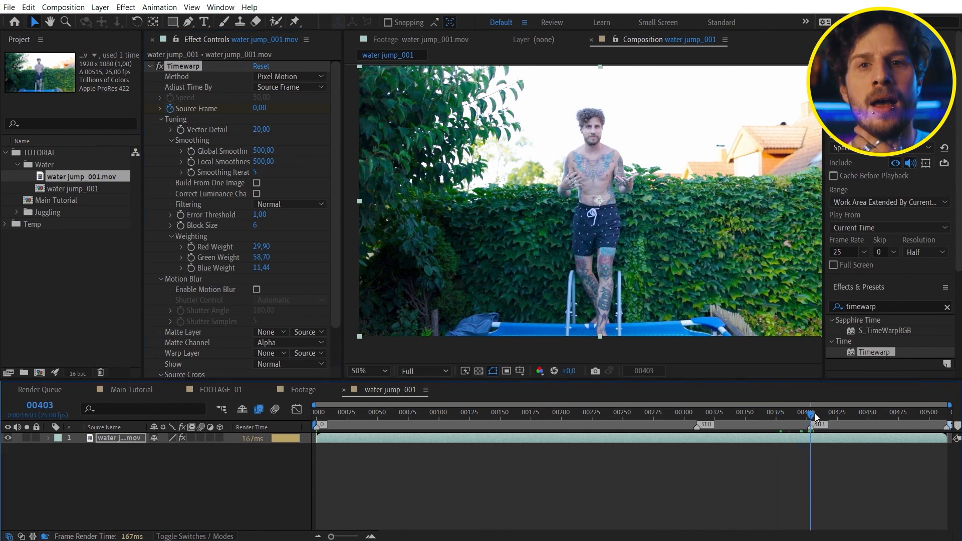
click(259, 109)
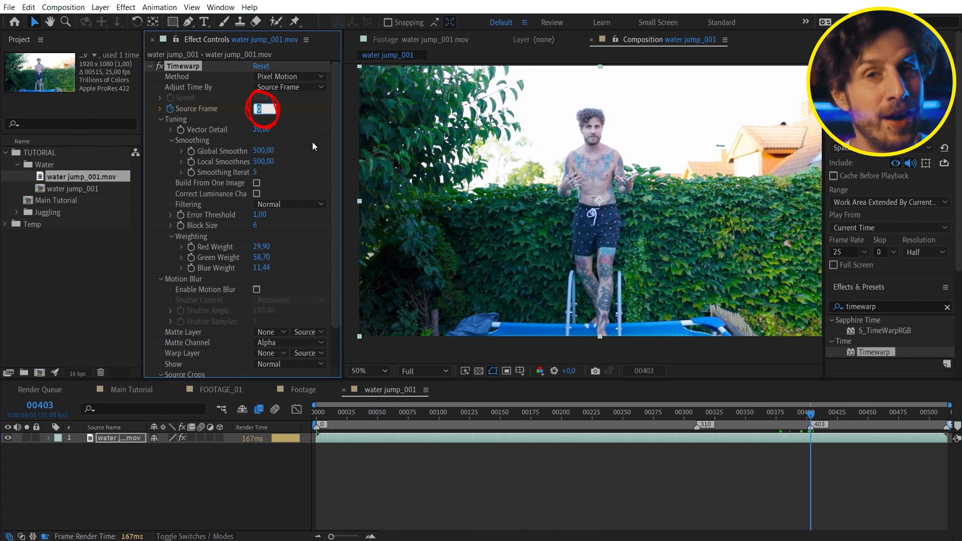
text(403)
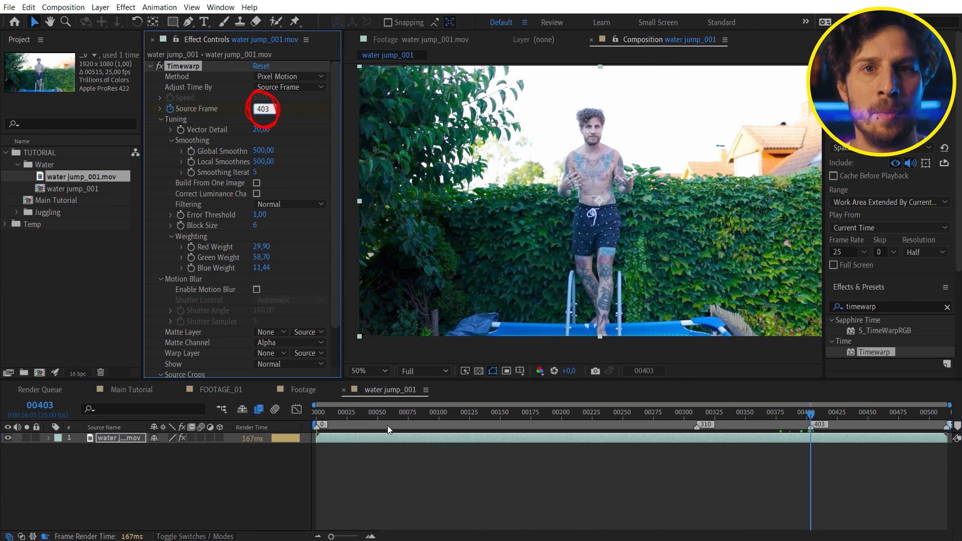
click(451, 485)
- Add Source Frame keyframes with value 310 at frame 310 and value 0 at frame 0
click(698, 415)
click(267, 108)
text(310)
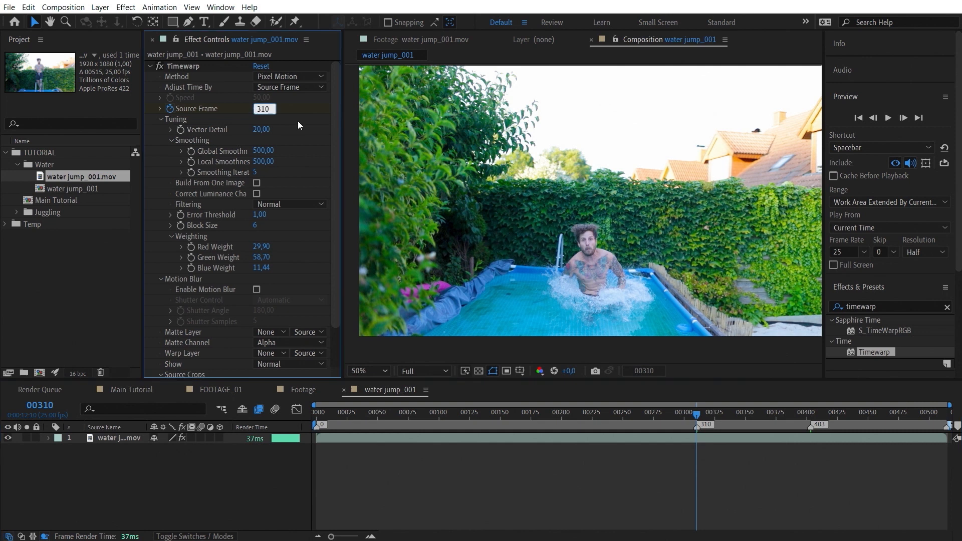
key(Return)
click(317, 414)
click(264, 109)
text(0)
key(Return)
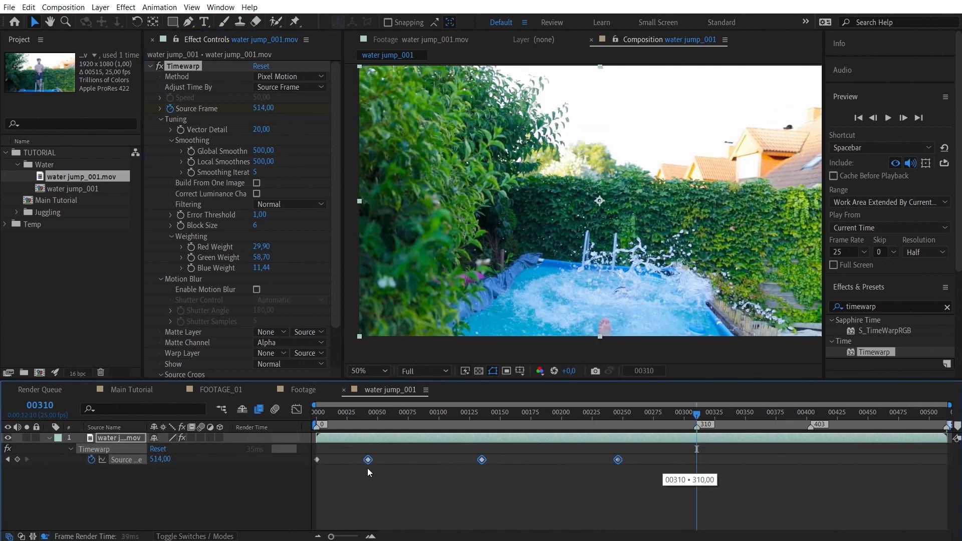
- Return to frame 0 and show the curve of Timewarp's Source Frame property in the graph editor
key(Home)
click(296, 409)
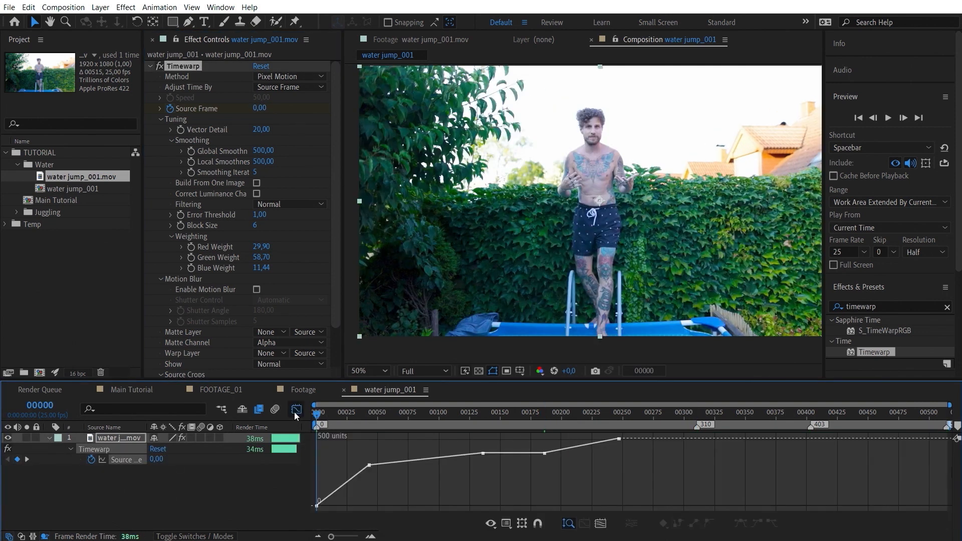
click(115, 459)
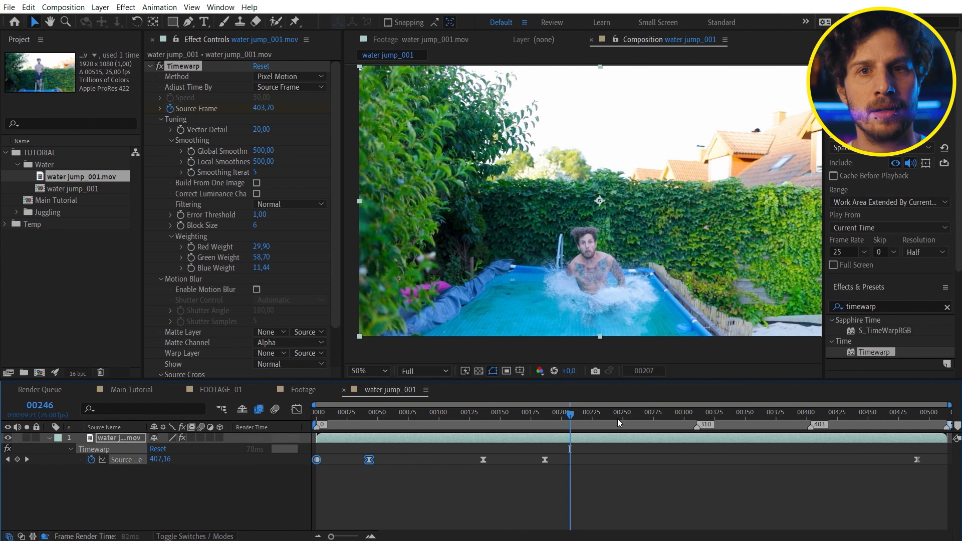
- Paste copies of the first two Source Frame keyframes at frame 255 and time-reverse the pasted pair
drag(617, 419, 630, 425)
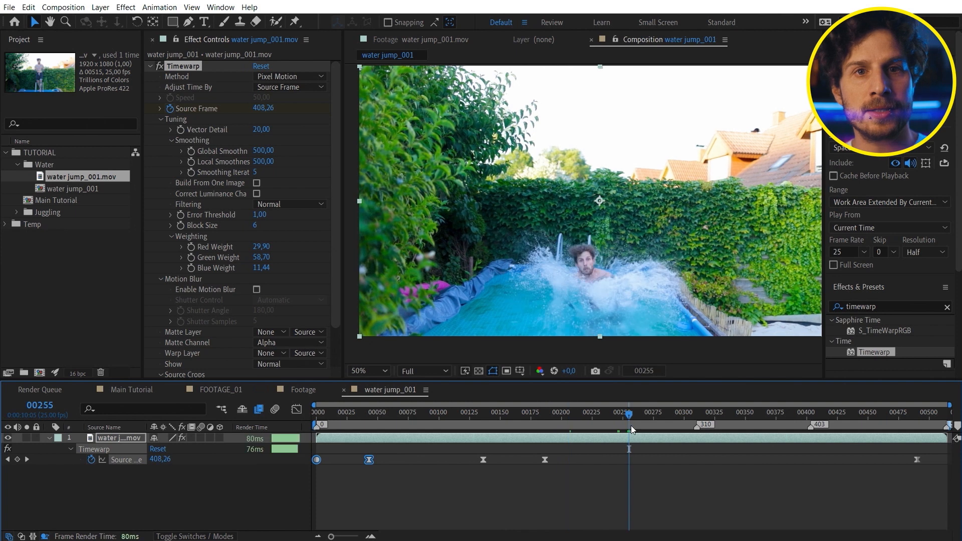
key(ctrl+v)
right_click(681, 460)
mouse_move(732, 455)
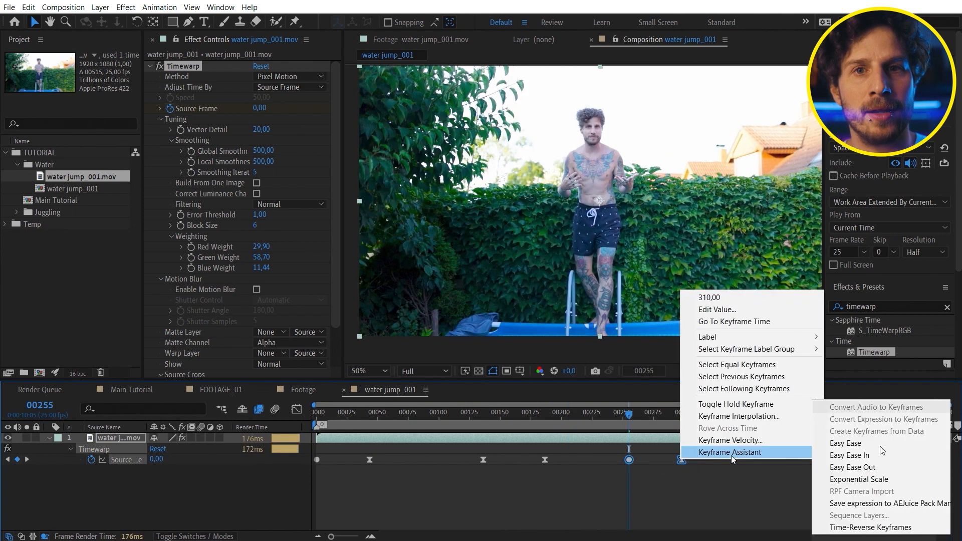
click(884, 527)
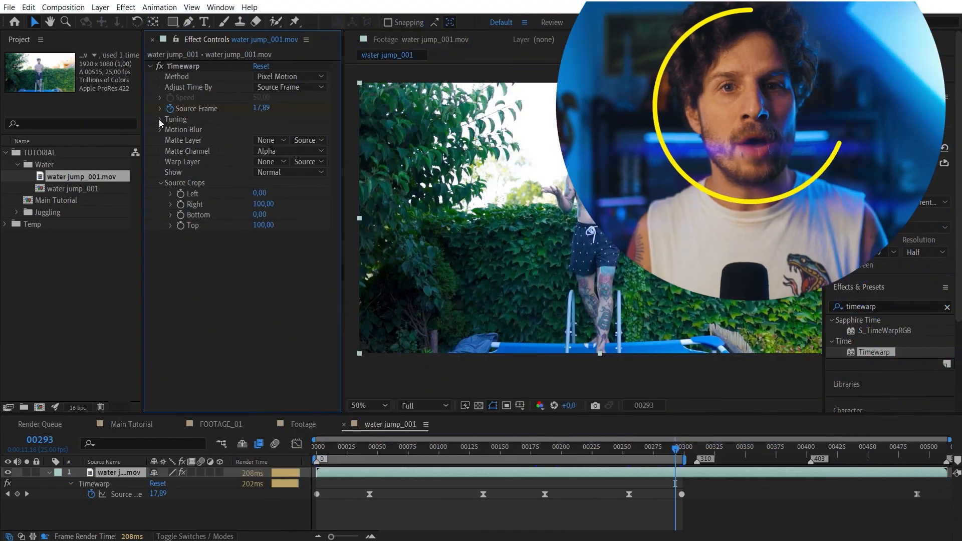
- In Timewarp's Tuning settings, set Local Smoothness to 5000, Smoothing Iterations to 300 and Error Threshold to 0
click(159, 120)
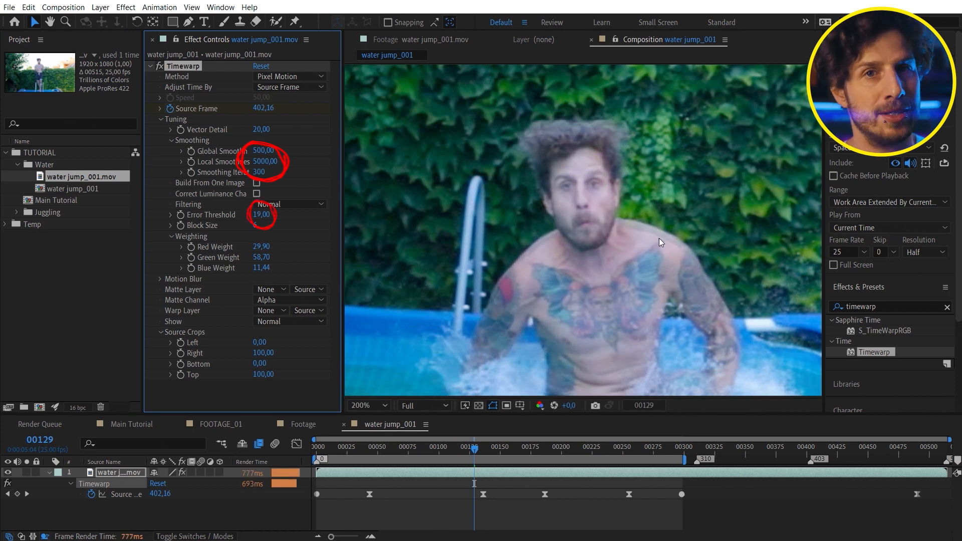
drag(258, 217, 194, 219)
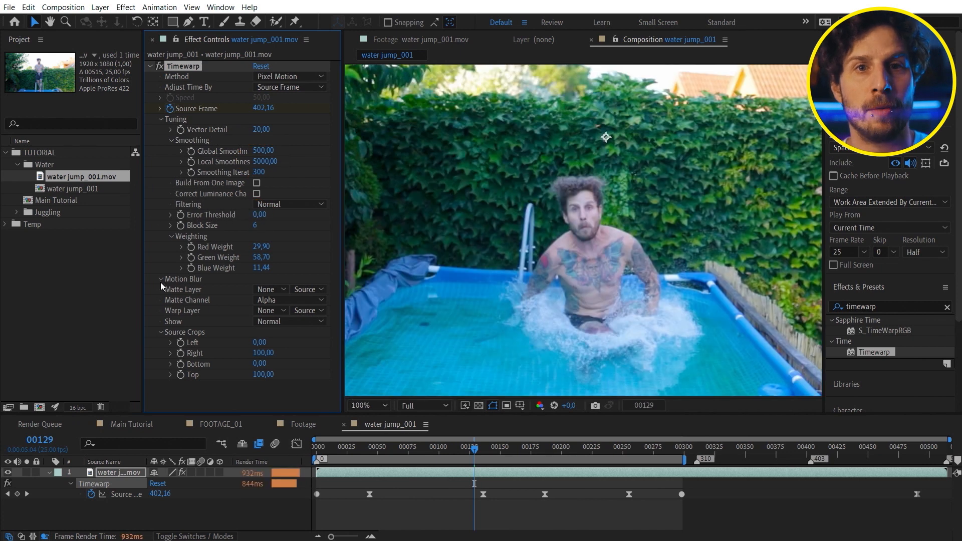
- Enable Timewarp's Motion Blur with Shutter Control on Automatic, and open the Shutter Samples value for editing
click(161, 281)
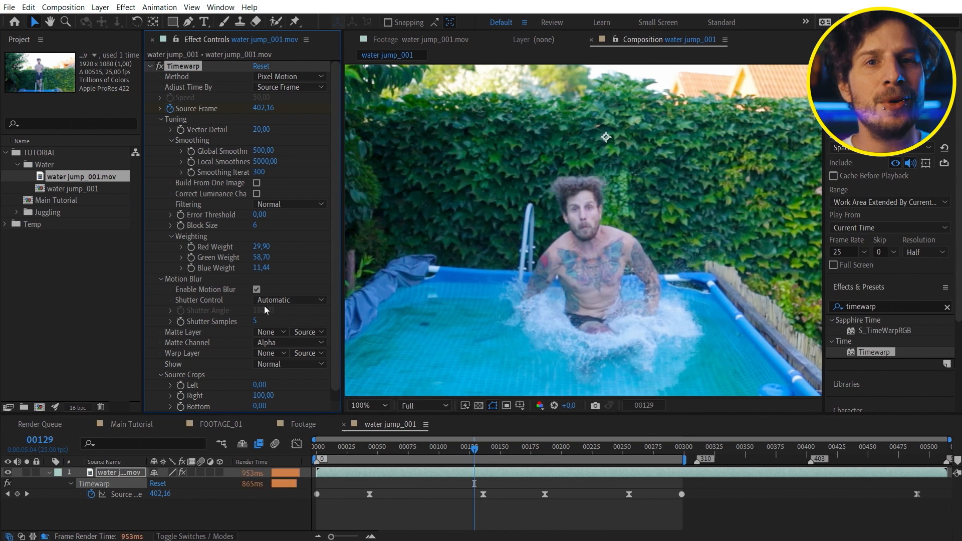
click(295, 300)
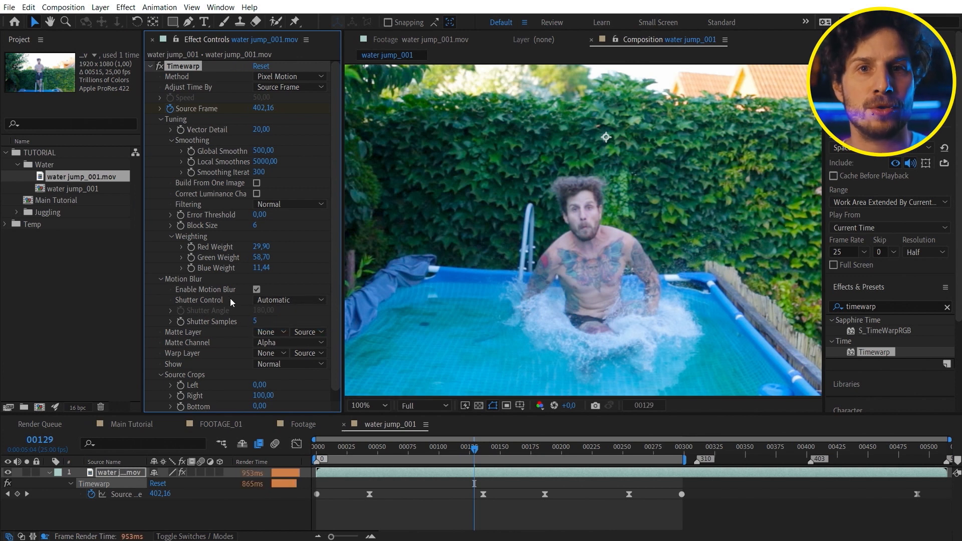
click(258, 321)
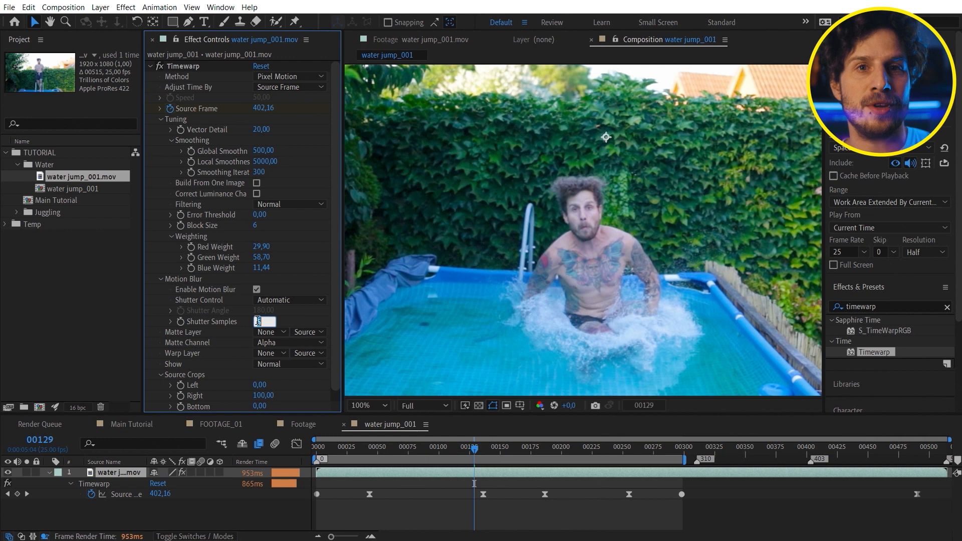
key(Return)
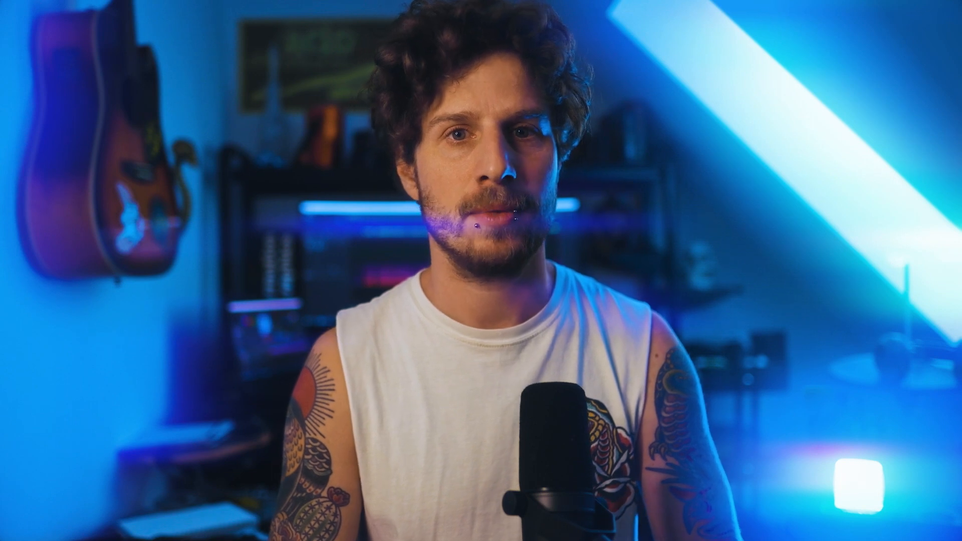
- Set up a Stabilize Motion track for Position and Rotation on the Talking Head_001.mov layer
right_click(524, 495)
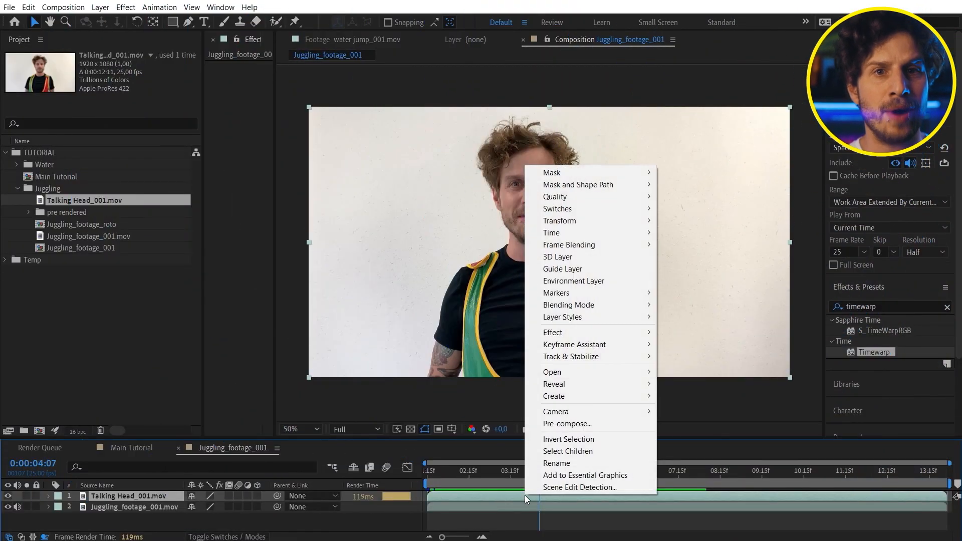
mouse_move(638, 359)
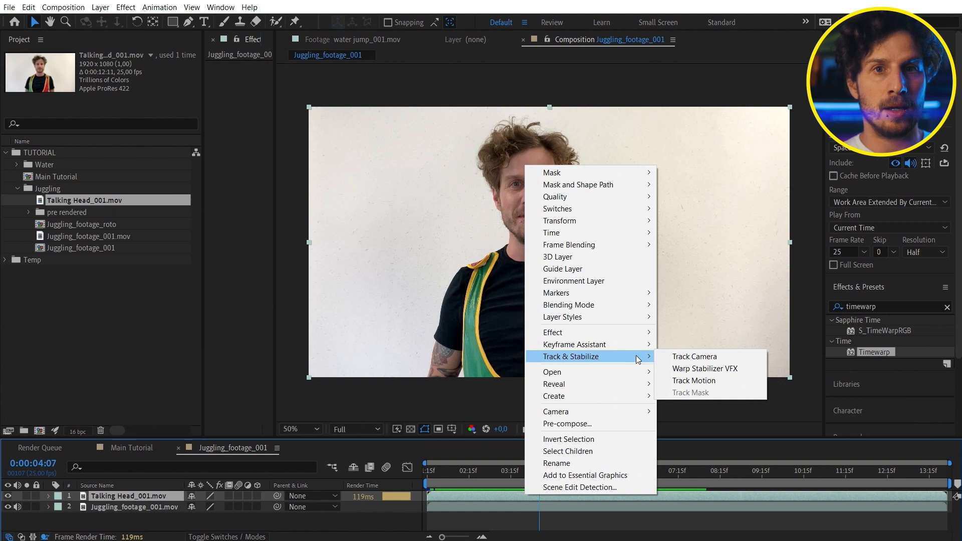
click(715, 381)
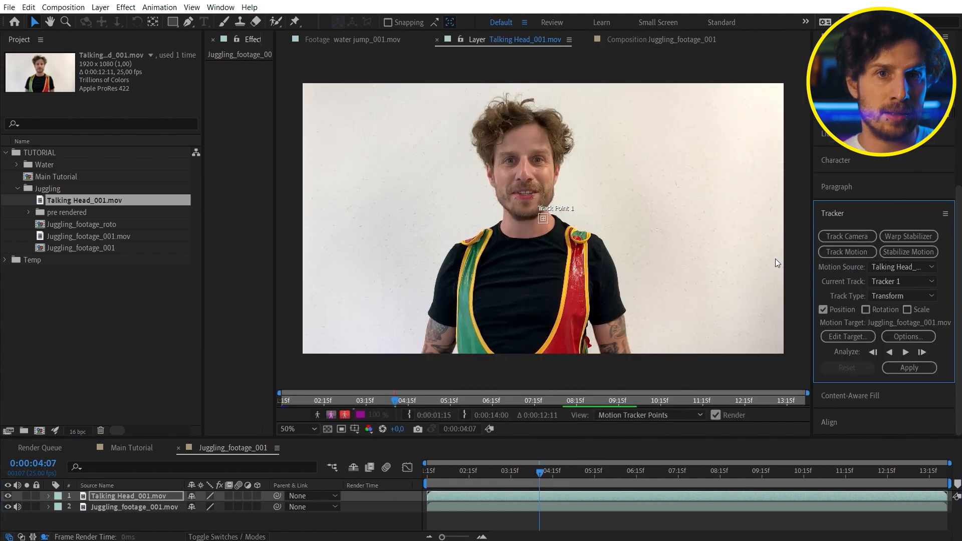
click(907, 252)
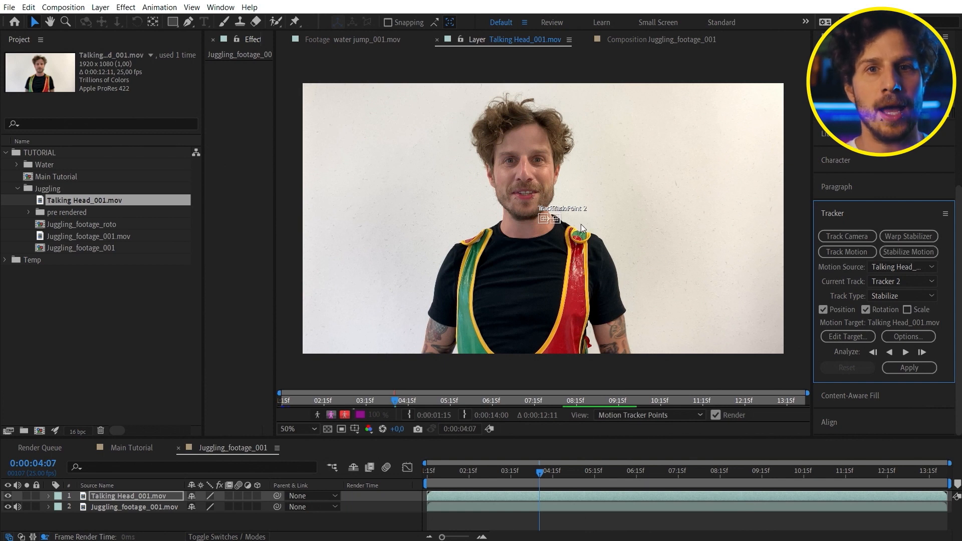
- Place Track Point 1 and Track Point 2 on the man's two eyes and analyze the track forward
scroll(526, 195, up, 2)
drag(526, 196, 551, 249)
drag(624, 348, 497, 125)
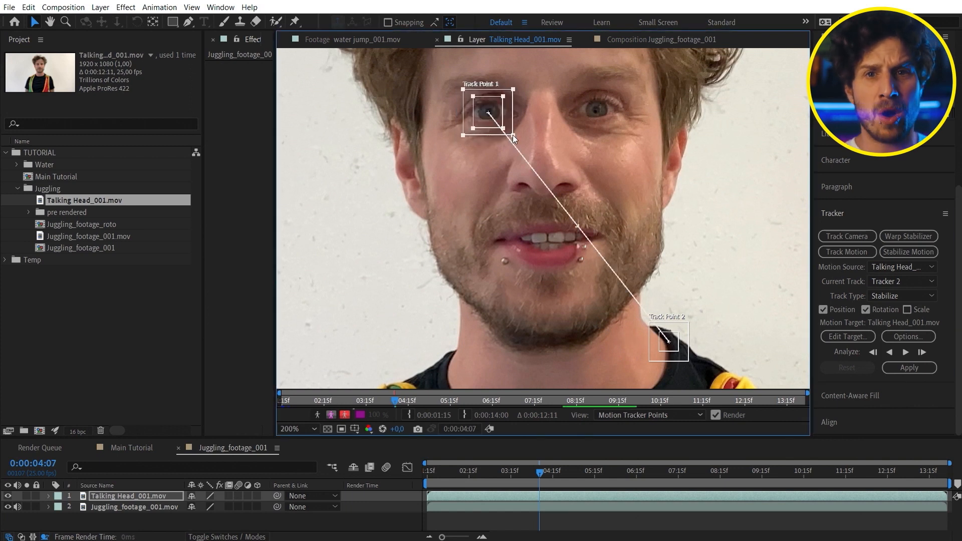
drag(677, 350, 604, 120)
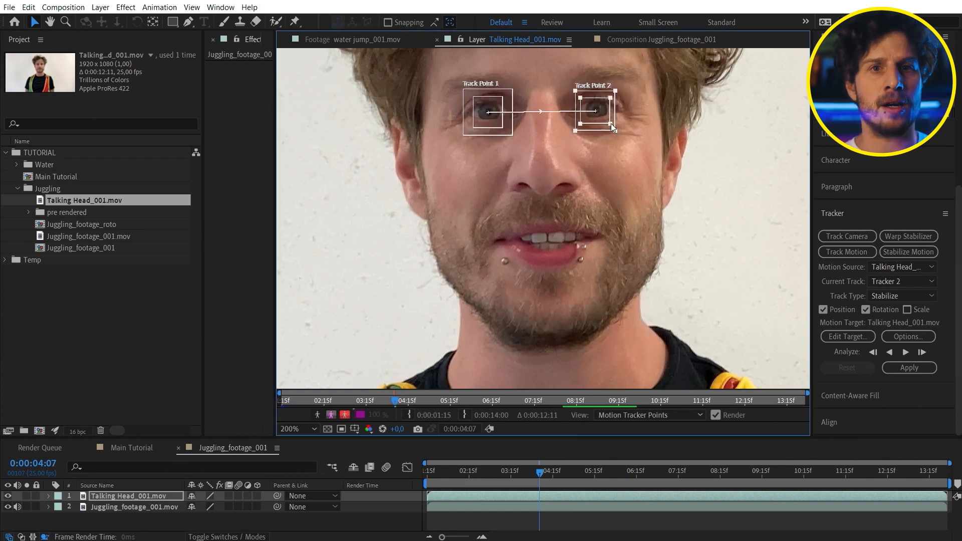
click(905, 352)
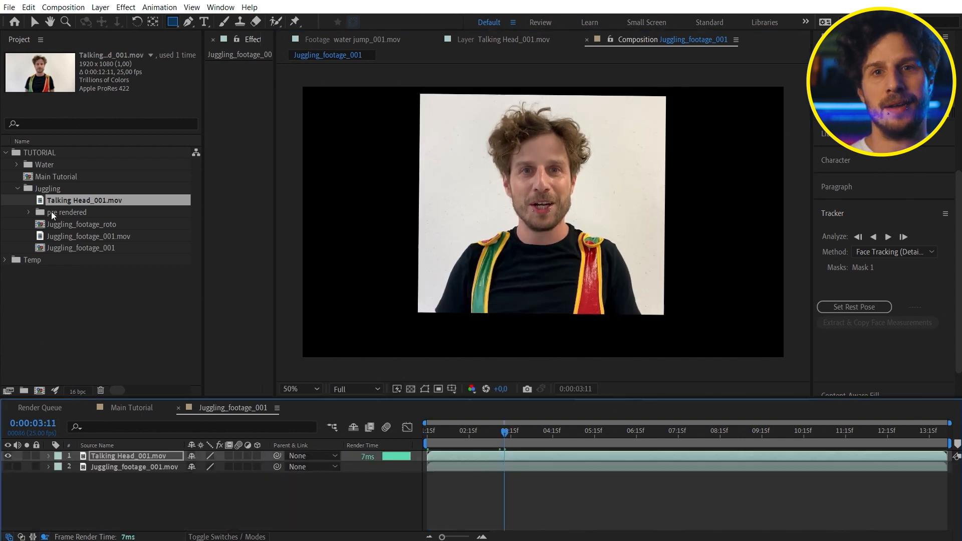
- Replace the Talking Head layer with stabilized_head_001.mov from the pre rendered folder and open it in the layer viewer
click(51, 211)
click(29, 213)
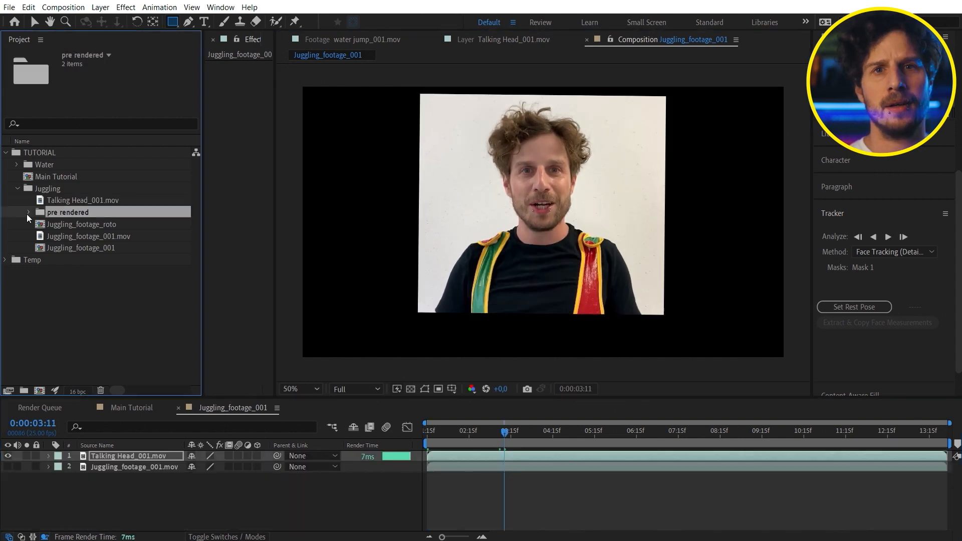
click(93, 225)
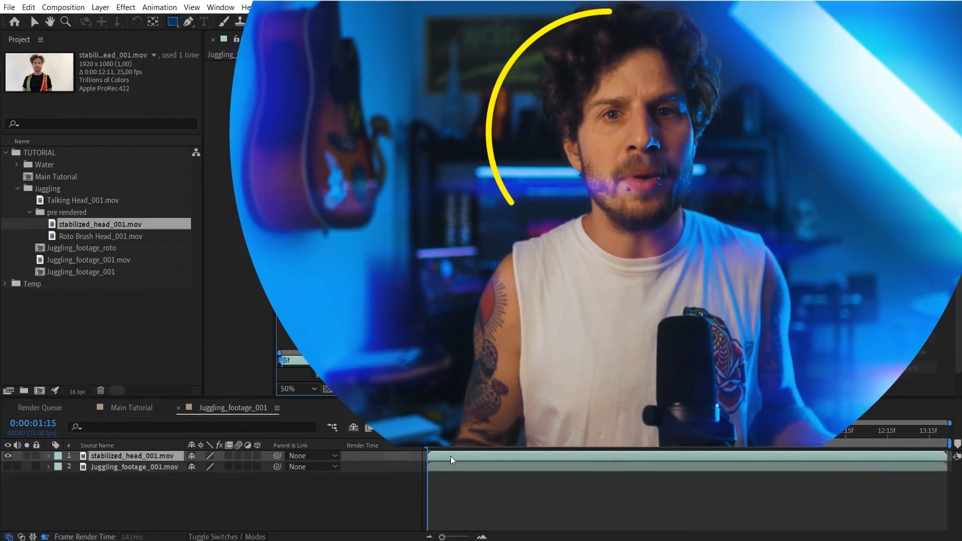
double_click(450, 455)
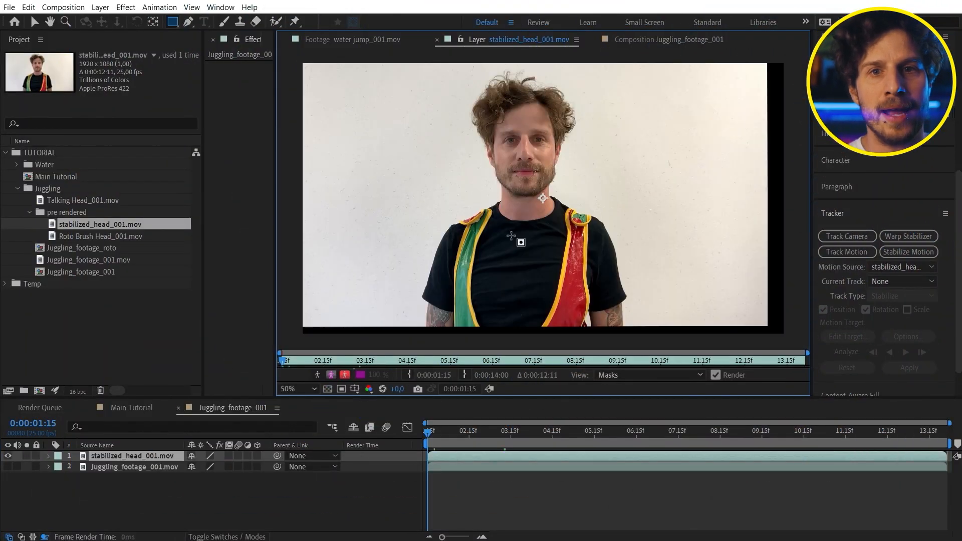
- Select the head with the Roto Brush Tool and subtract the neck from the selection along the jawline
drag(484, 397, 485, 456)
click(275, 22)
click(344, 20)
mouse_move(533, 205)
mouse_down()
mouse_move(488, 133)
mouse_move(556, 180)
mouse_move(526, 193)
mouse_up()
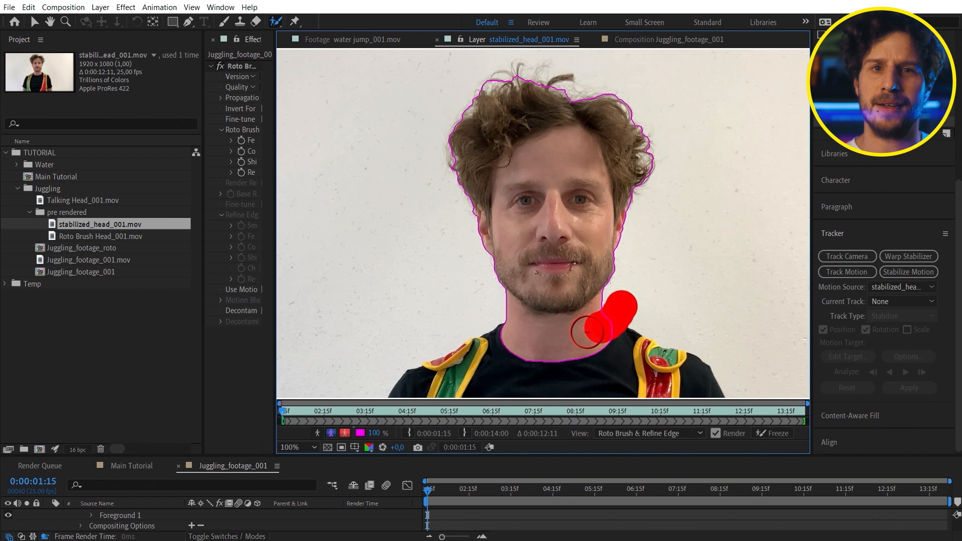
drag(503, 315, 481, 303)
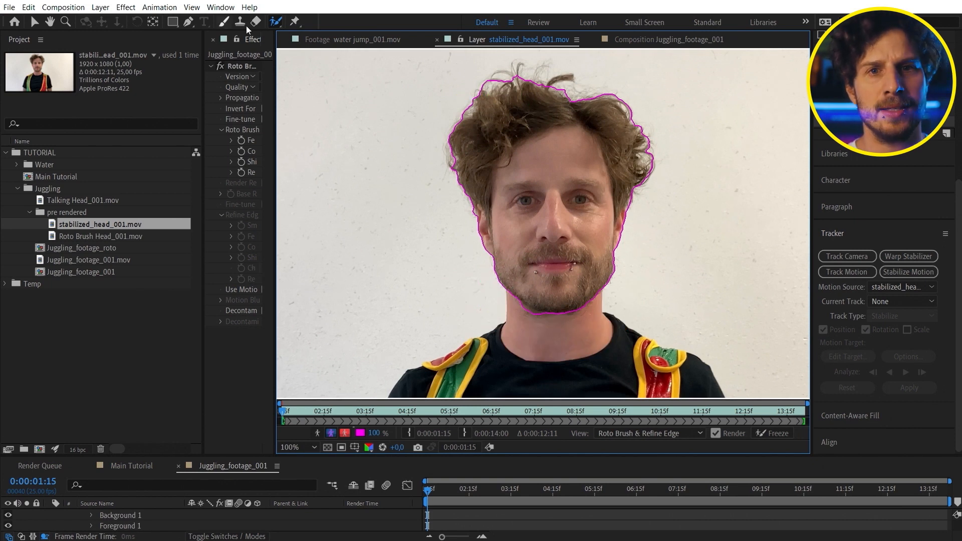
- Paint Refine Edge strokes around the hair and beard, and freeze the Roto Brush result
click(275, 24)
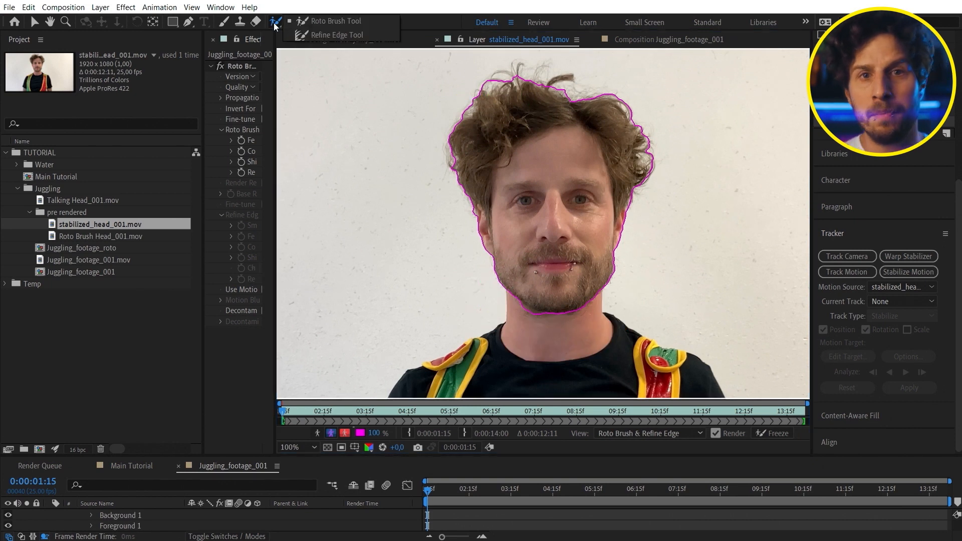
click(341, 35)
mouse_move(468, 215)
mouse_down()
mouse_move(503, 73)
mouse_move(576, 88)
mouse_move(637, 180)
mouse_move(625, 215)
mouse_up()
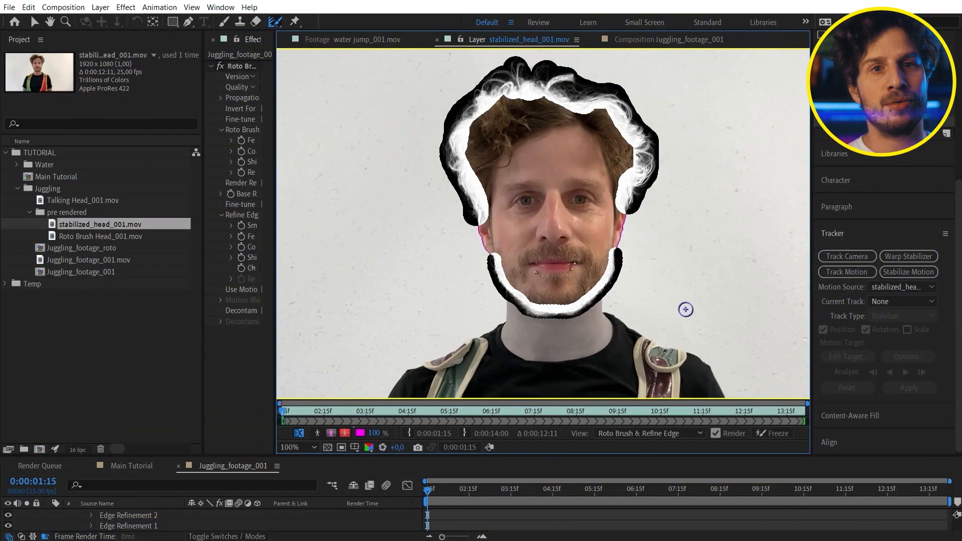
click(776, 434)
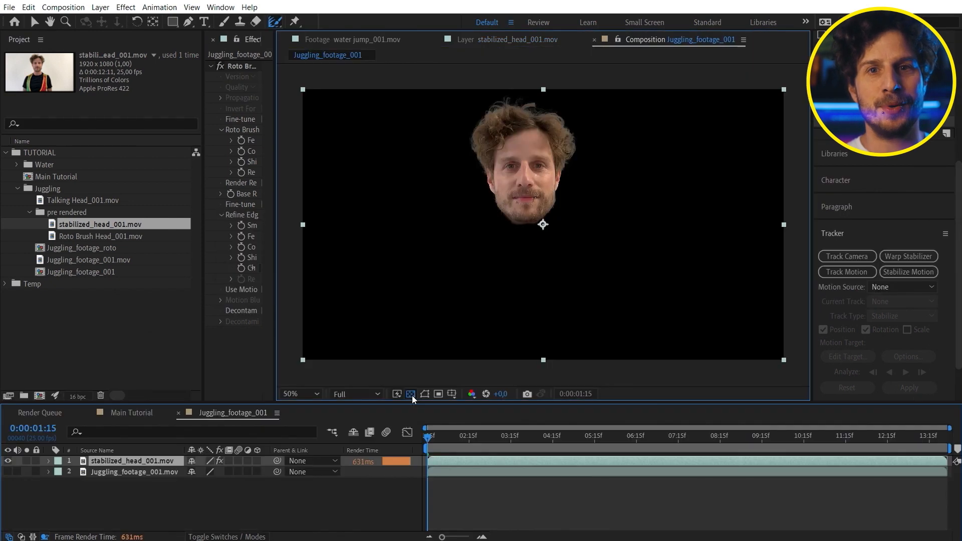
- Preview the cut-out head over the transparency grid and make the Juggling_footage_001.mov layer visible
click(410, 394)
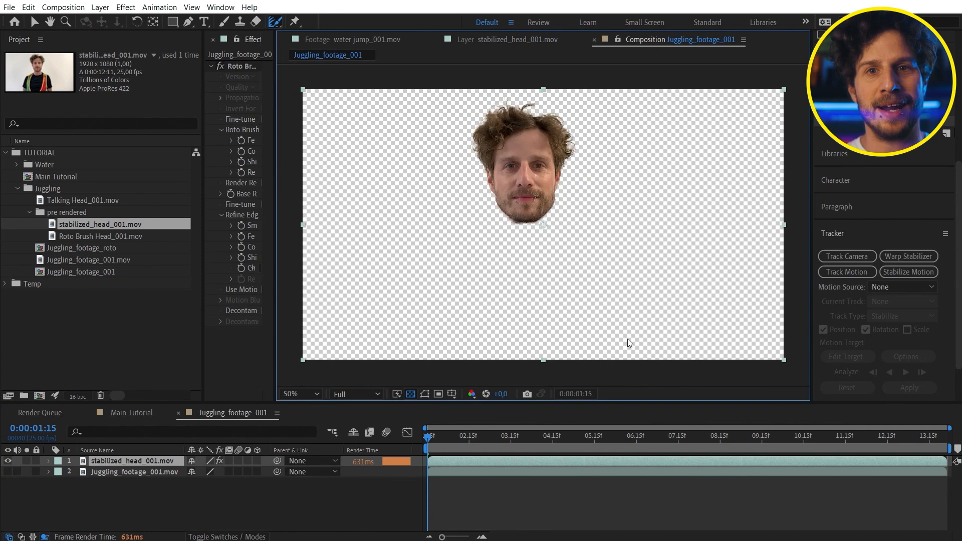
key(space)
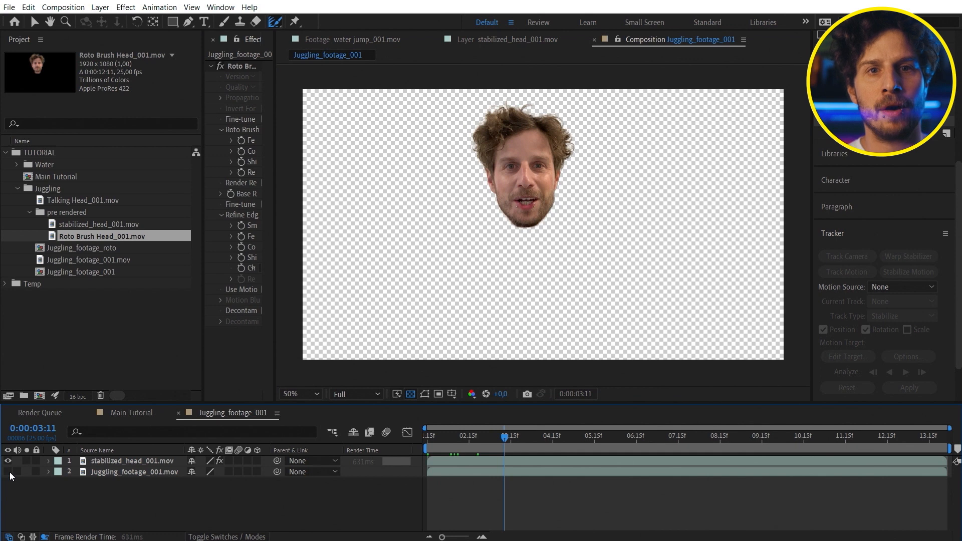
click(9, 472)
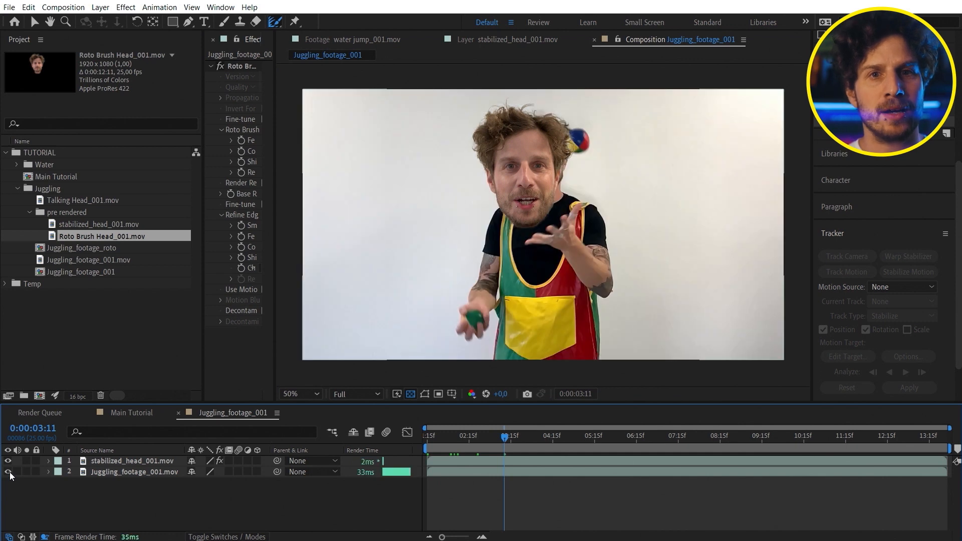
- Scale down the stabilized_head_001.mov layer and position it over the juggler's head
click(458, 459)
drag(783, 89, 728, 143)
drag(530, 185, 543, 156)
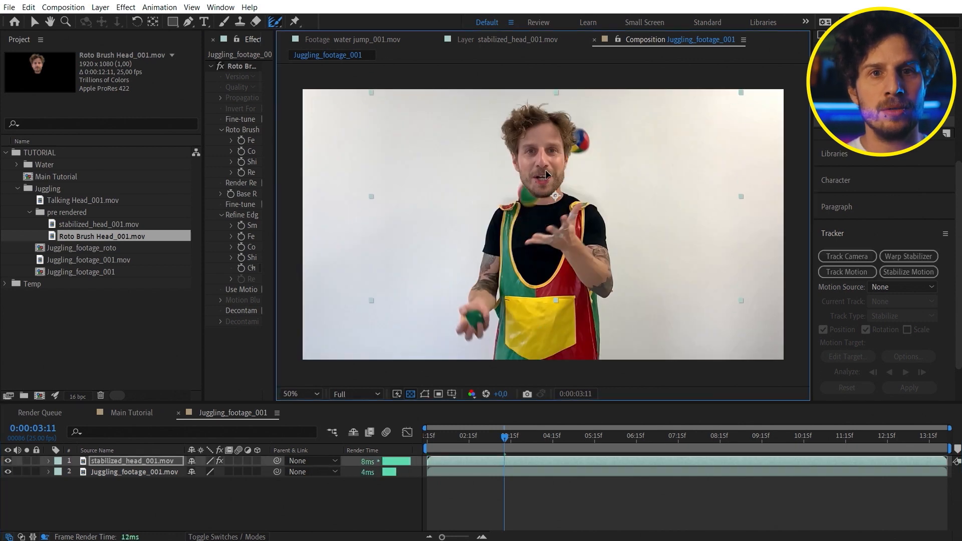
key(s)
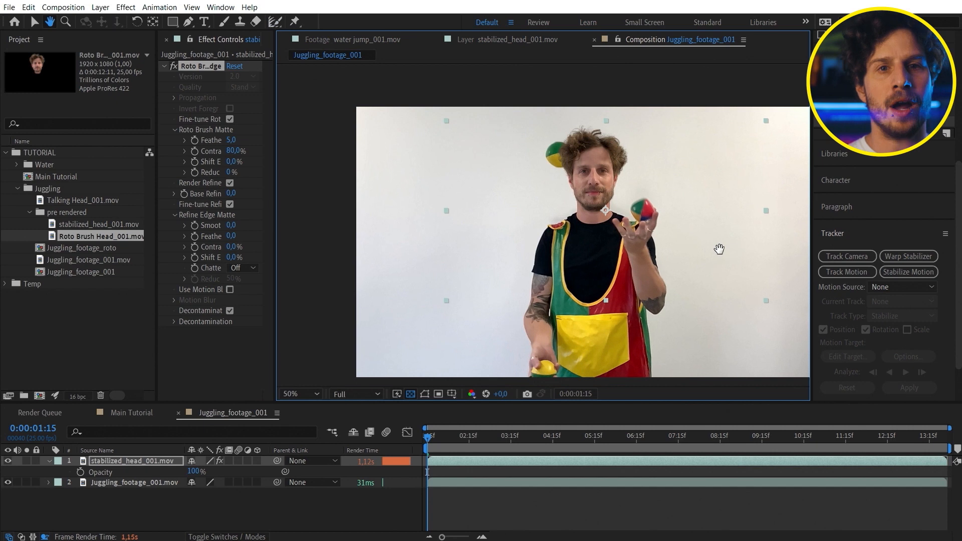
- Pre-compose the stabilized_head_001.mov layer as Head_Stab_Roto, moving all attributes into the new composition
click(100, 7)
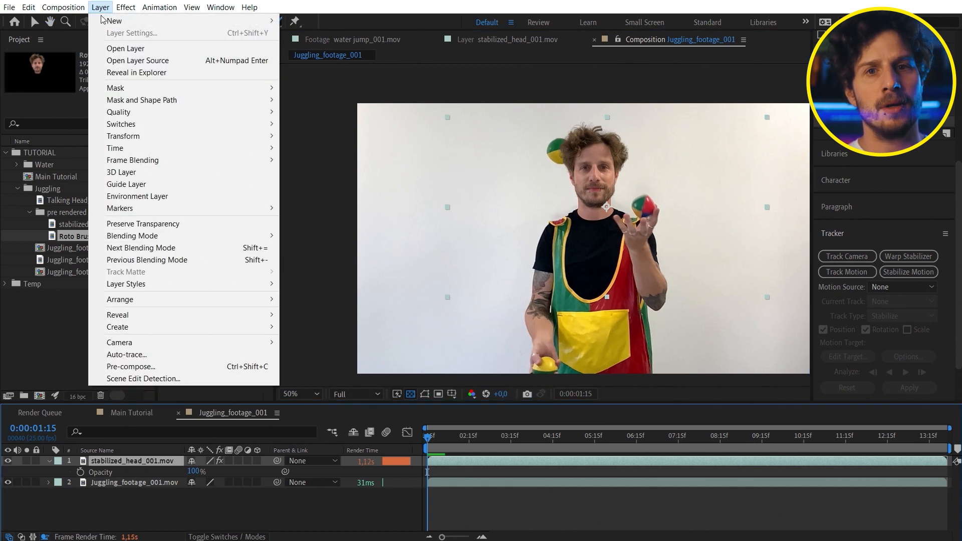
click(134, 367)
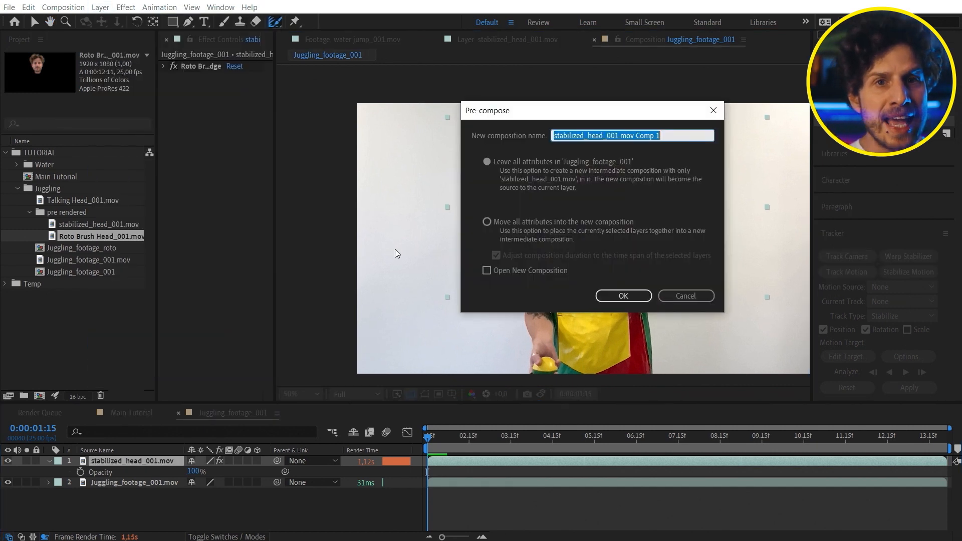
text(Head_Stab_Roto)
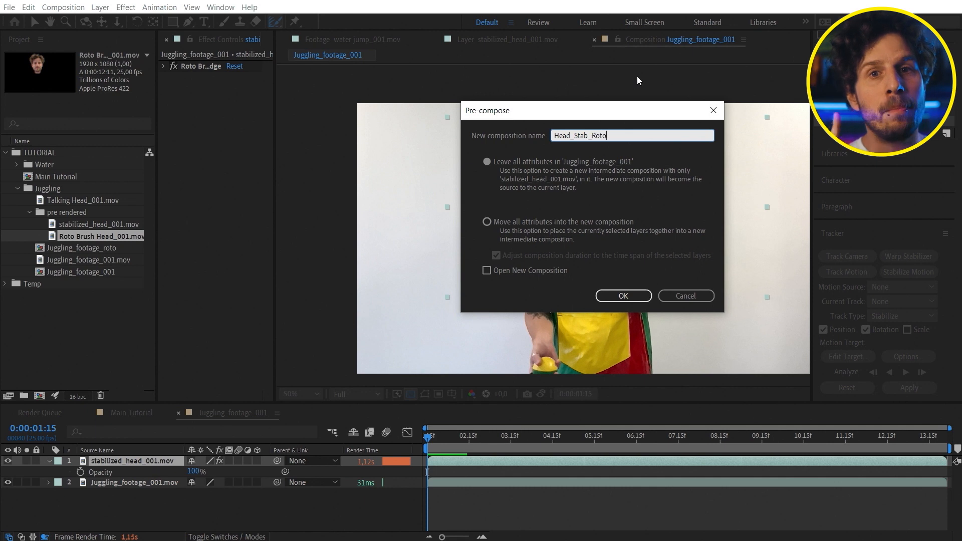
click(553, 223)
click(624, 297)
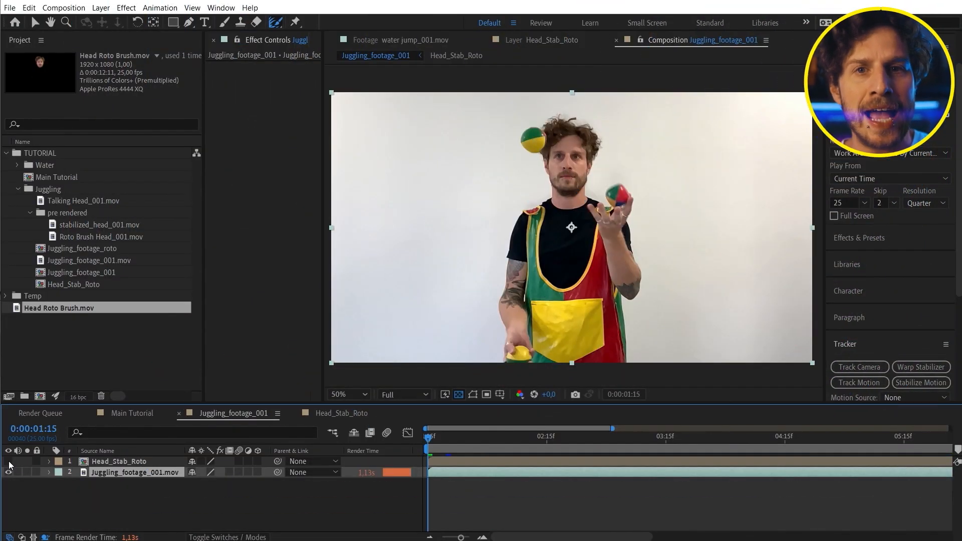
- Toggle the visibility of the Head_Stab_Roto layer to compare the replacement head with the original, leaving it shown
click(9, 462)
click(9, 461)
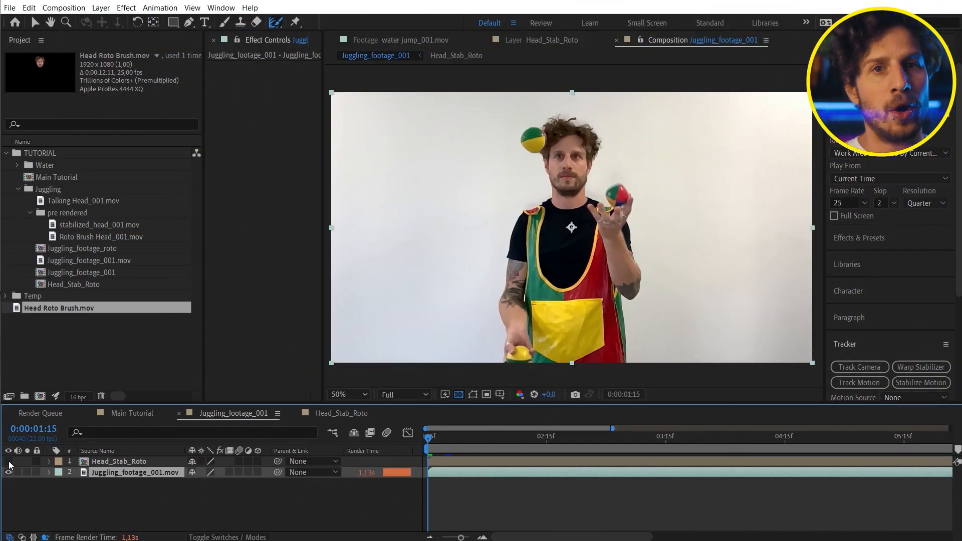
click(9, 462)
click(549, 495)
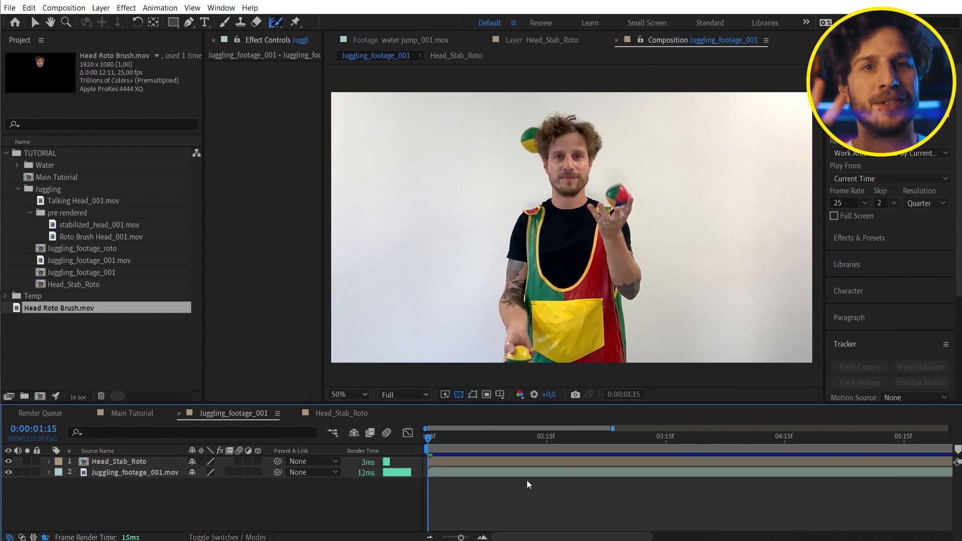
- Find the Mocha Pro effect and apply it to the Juggling_footage_001.mov layer
click(530, 479)
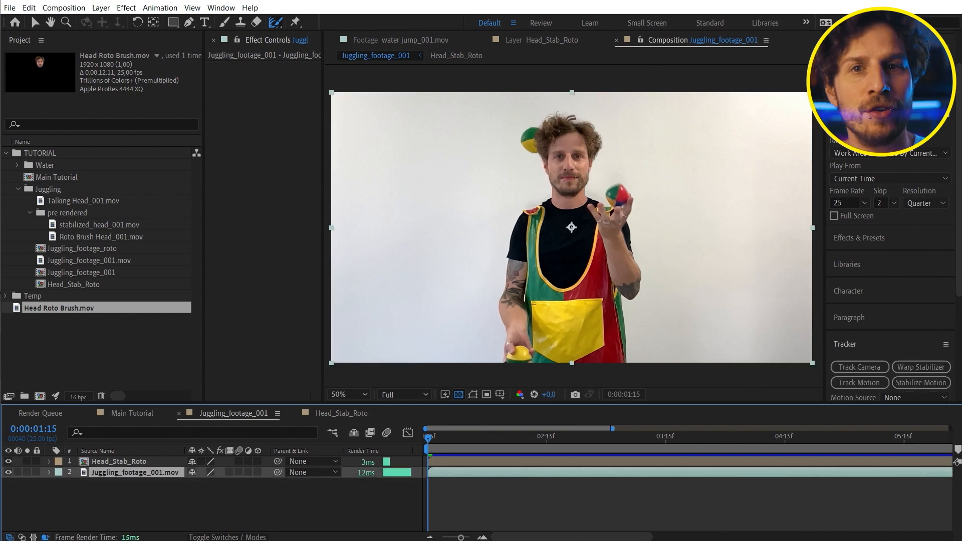
click(880, 243)
text(mocha pro)
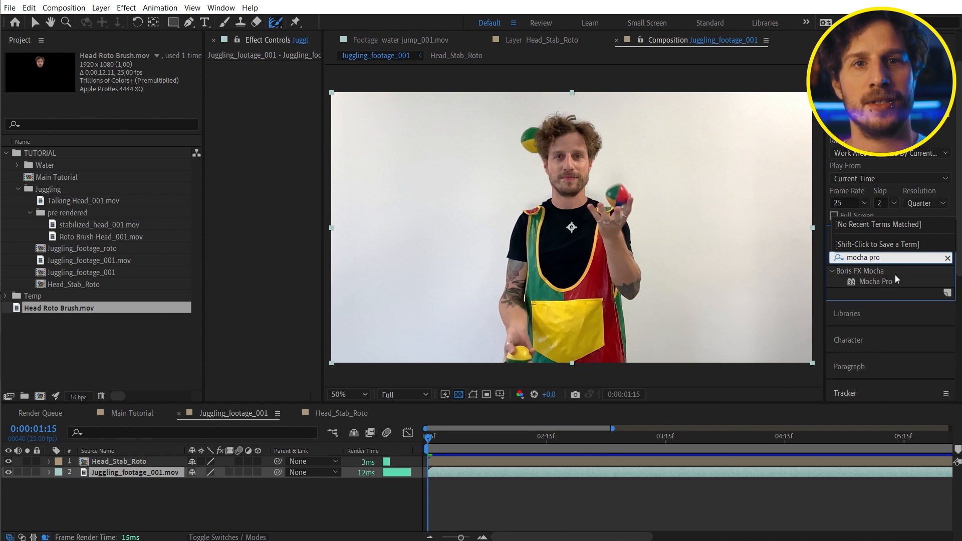
click(891, 283)
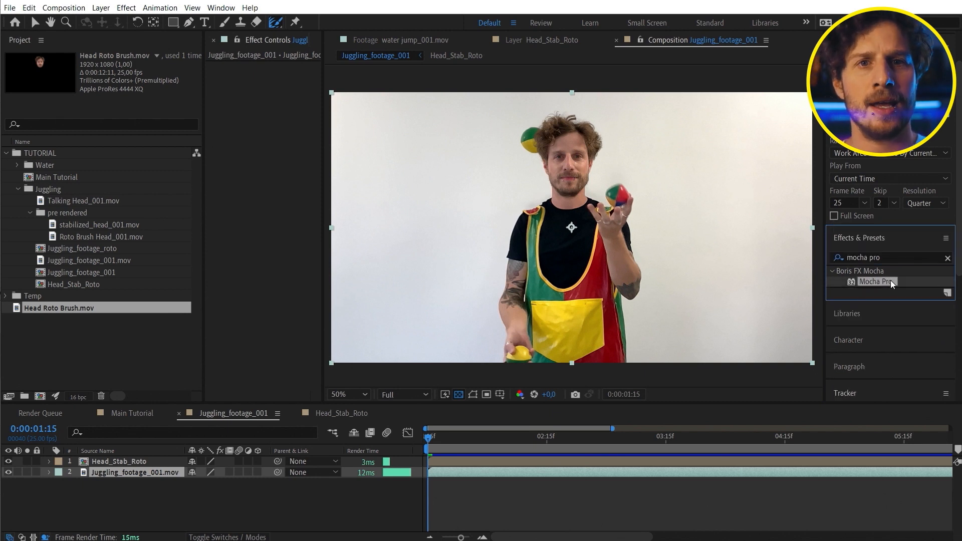
drag(554, 339, 139, 475)
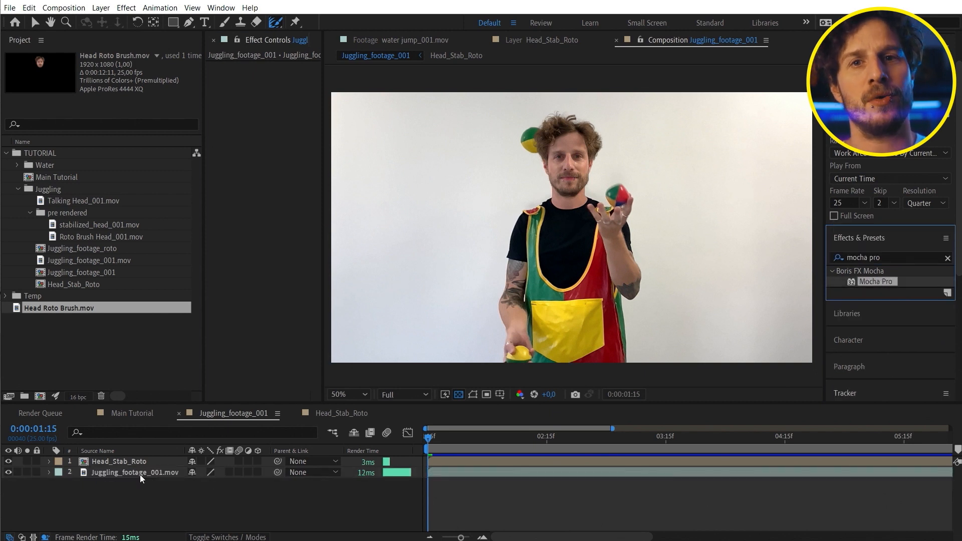
drag(139, 201, 110, 201)
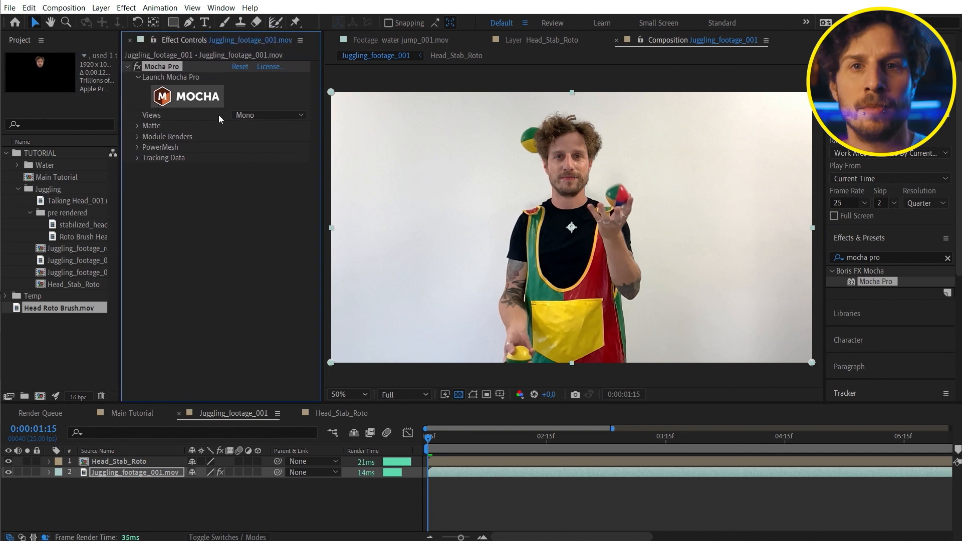
- Launch Mocha Pro and outline the juggler's face, from hairline to chin, with a closed X-spline shape
click(197, 100)
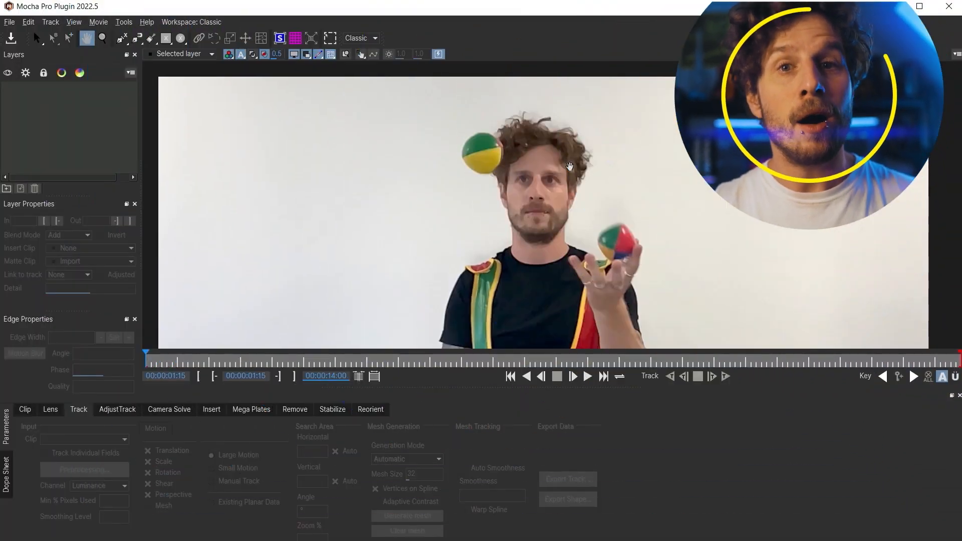
click(121, 38)
click(526, 139)
click(503, 164)
click(499, 186)
click(502, 215)
click(506, 219)
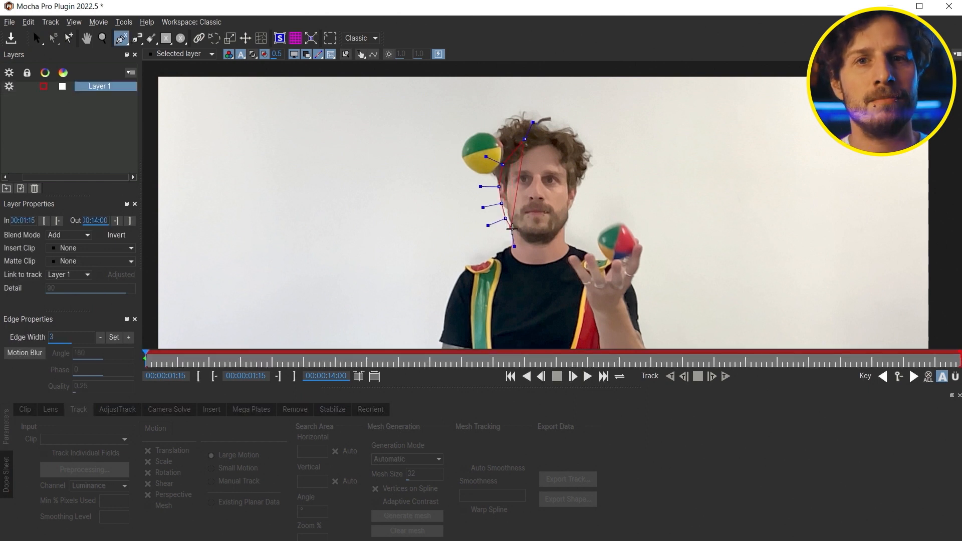
click(517, 233)
click(558, 240)
click(576, 206)
click(561, 160)
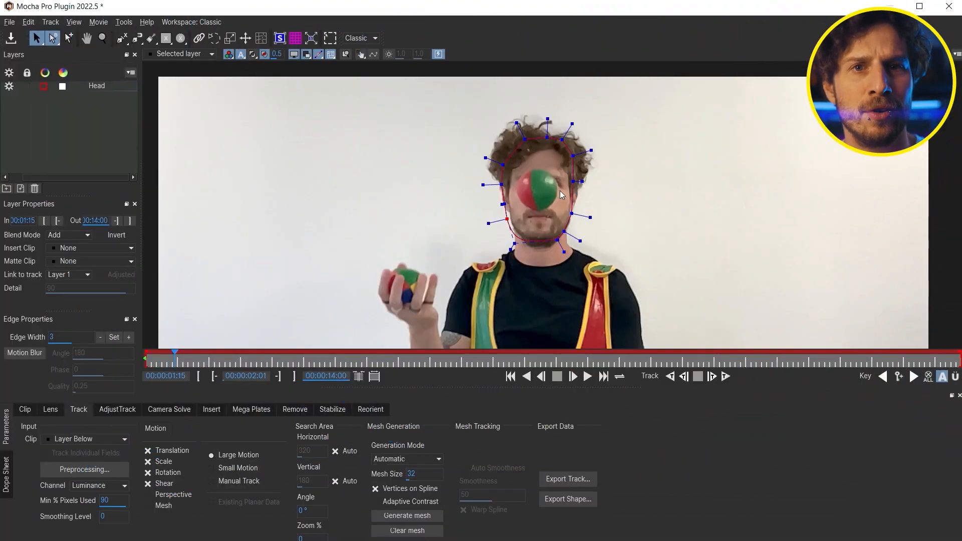
- Show and hide the layer matte overlay to check the area covered by the Head shape
click(252, 55)
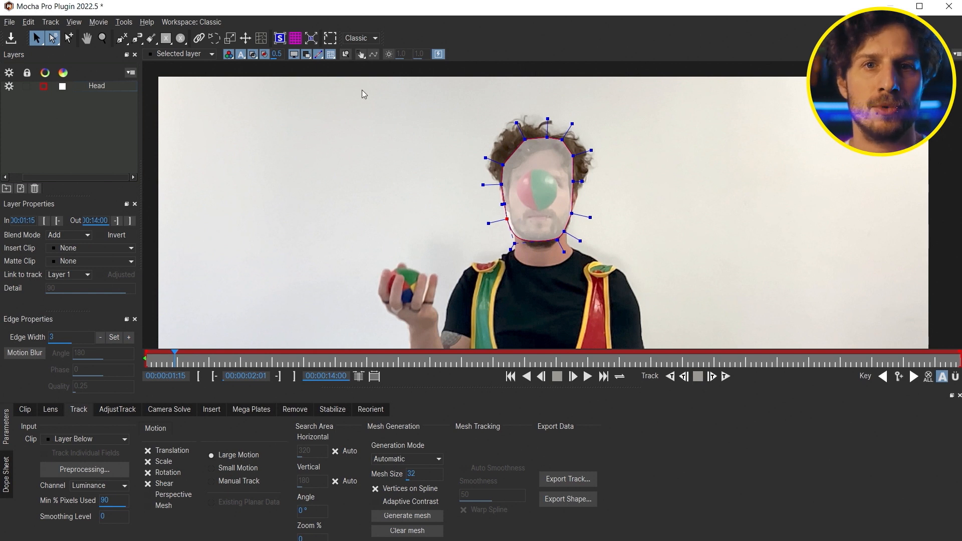
click(253, 55)
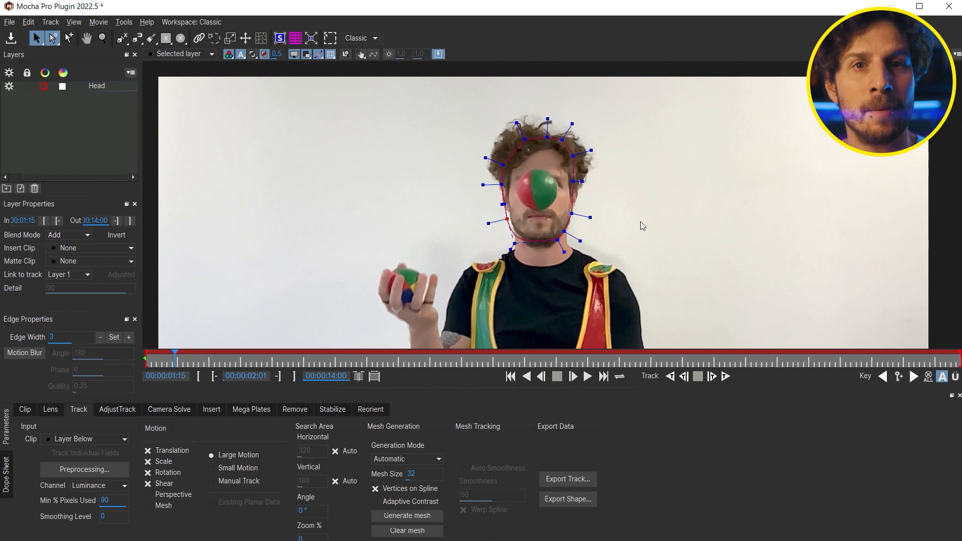
- Trace the outline of the ball in front of the juggler's face with the magnetic spline tool
scroll(640, 221, up, 3)
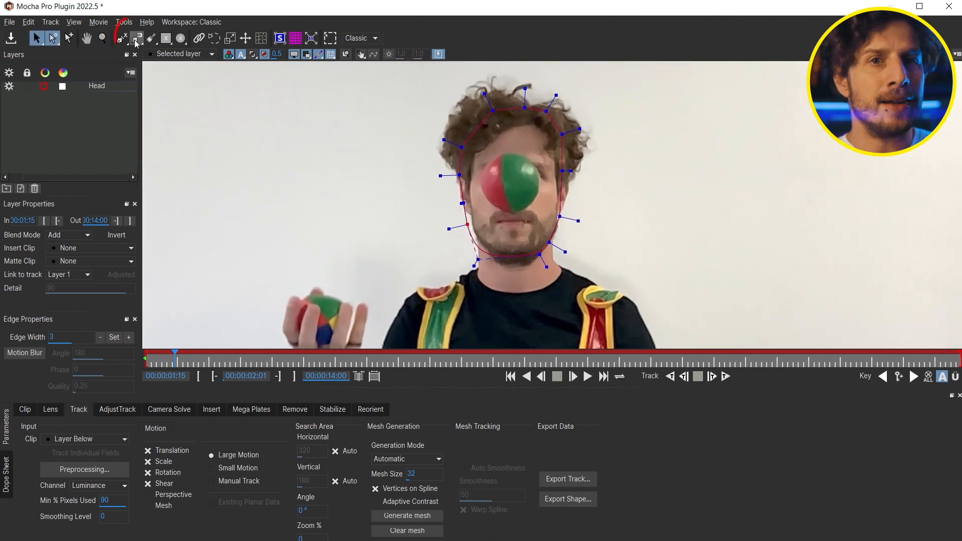
click(137, 39)
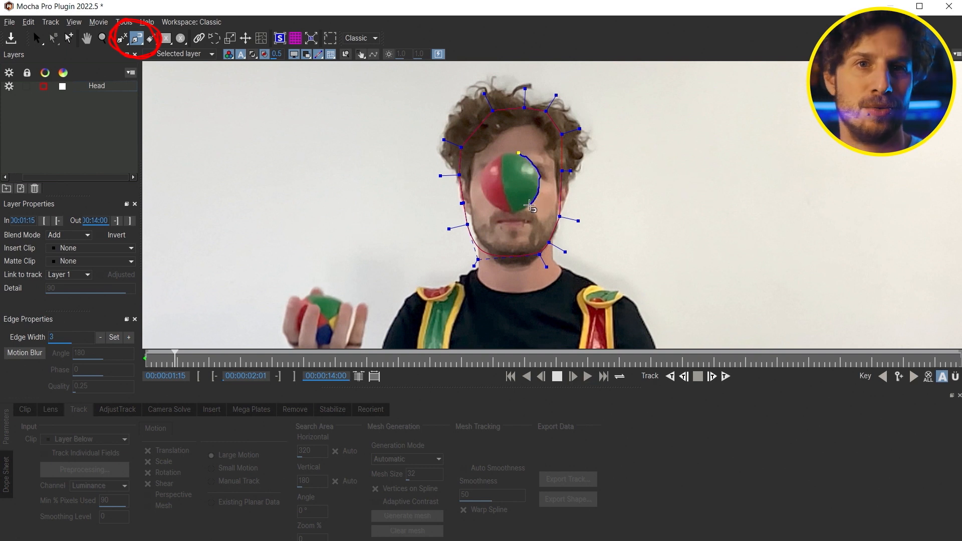
click(507, 213)
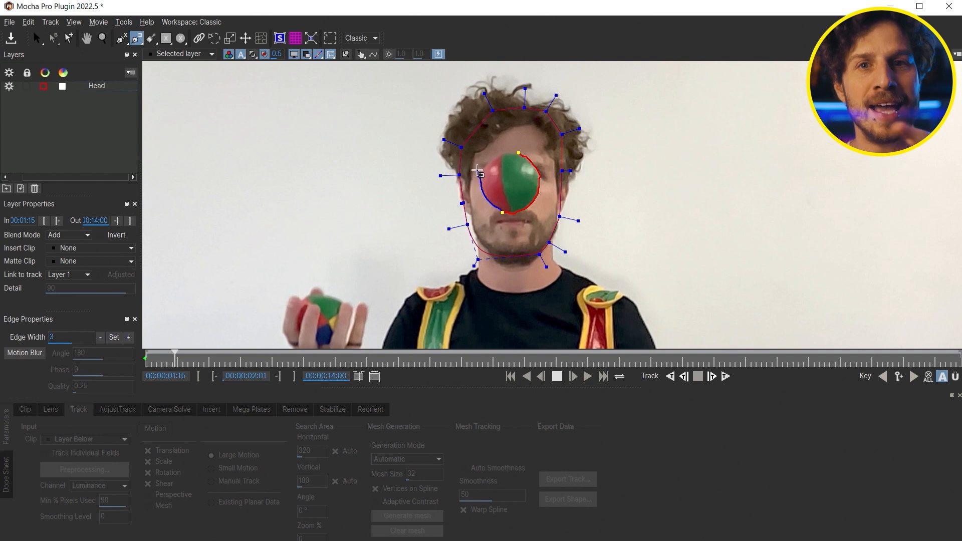
click(484, 166)
click(512, 152)
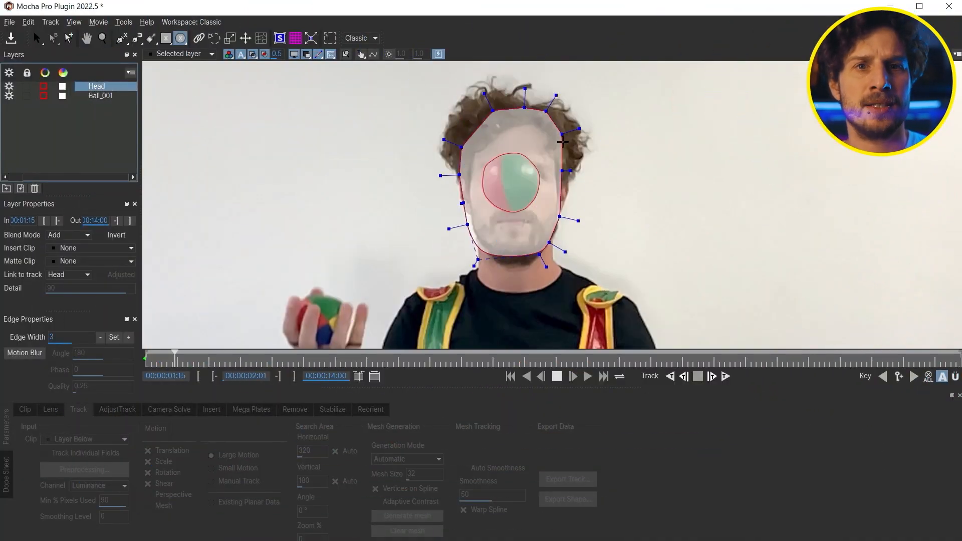
- Move the Head layer below Ball_001 in the layer order so the ball is excluded from the head's matte
drag(96, 86, 95, 111)
click(102, 86)
click(97, 96)
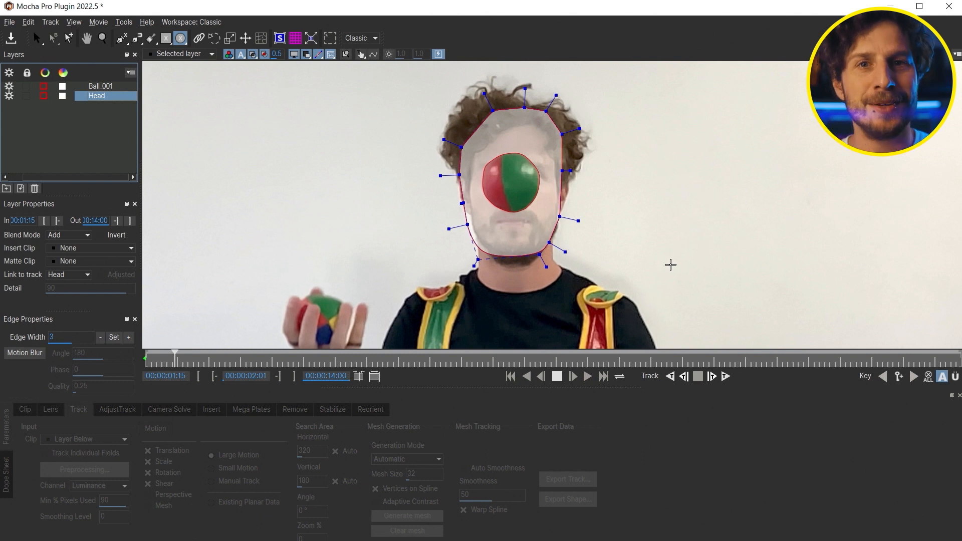
key(z)
drag(687, 179, 685, 230)
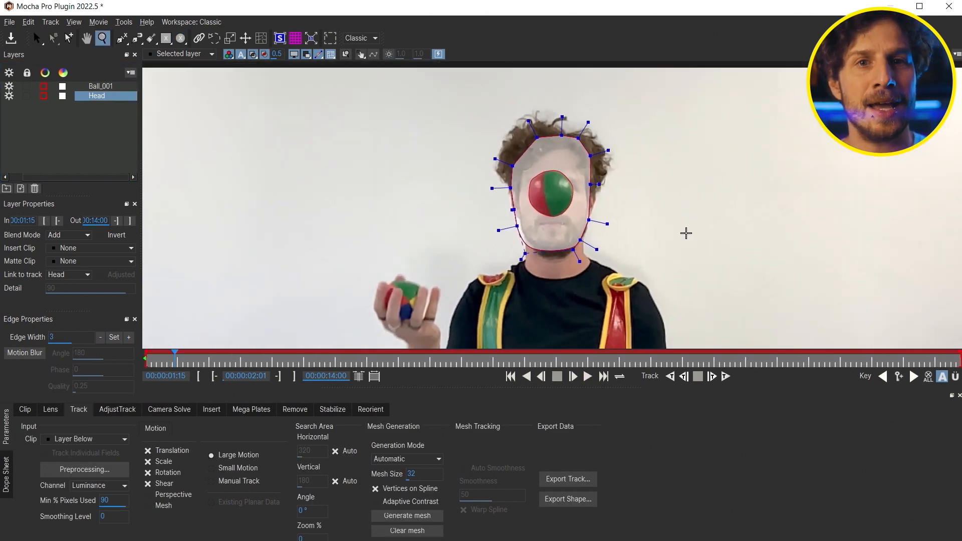
key(x)
drag(685, 275, 699, 220)
key(space)
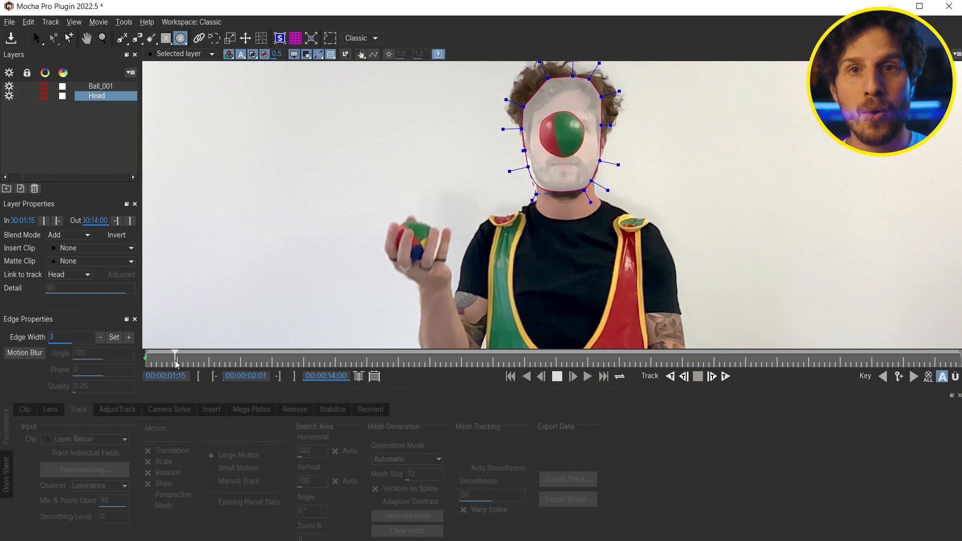
click(89, 123)
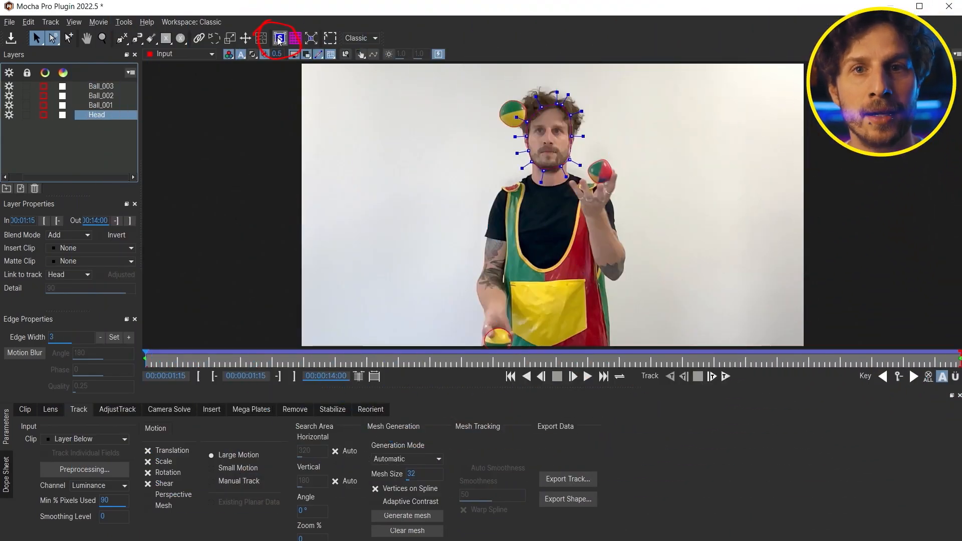
- Display the planar surface of the tracked Head layer over the juggler's face
scroll(479, 131, up, 3)
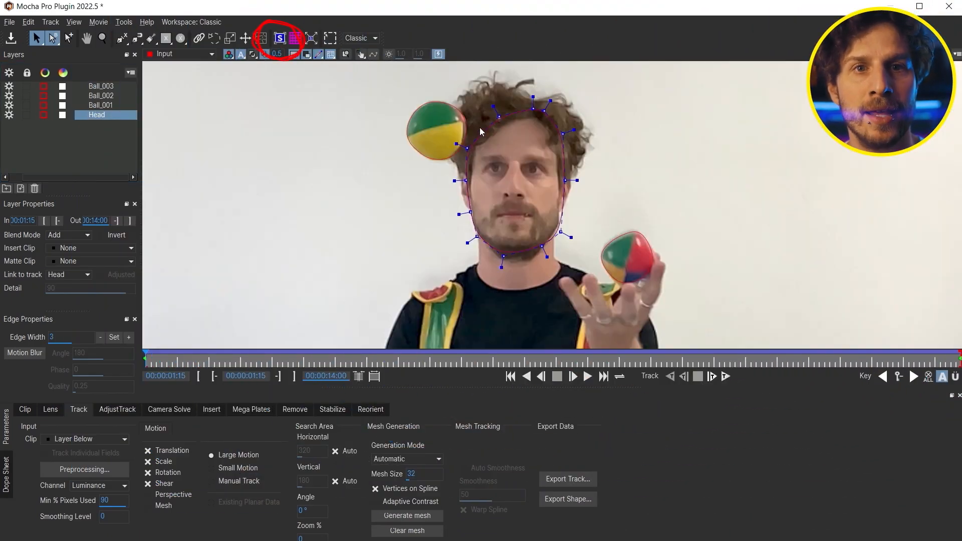
click(280, 38)
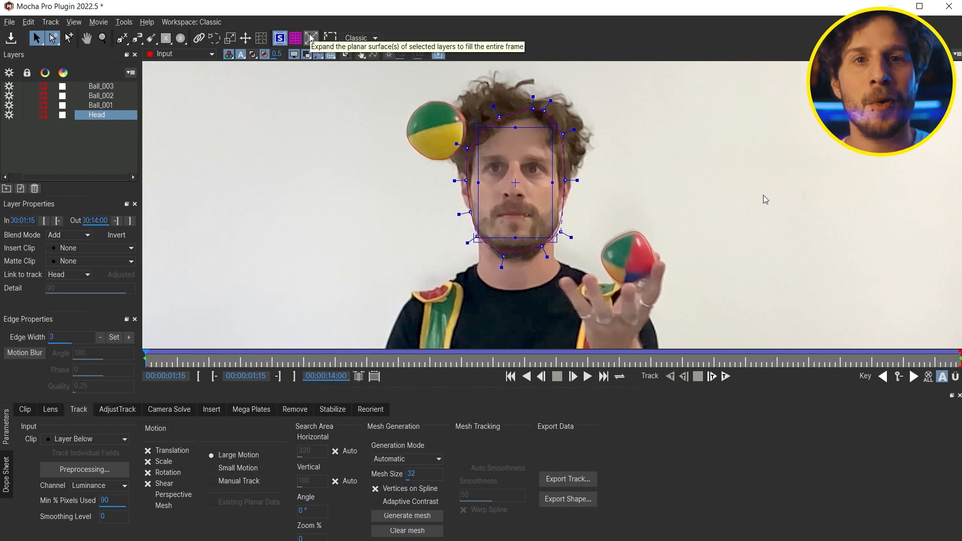
key(z)
drag(764, 186, 687, 232)
key(s)
key(x)
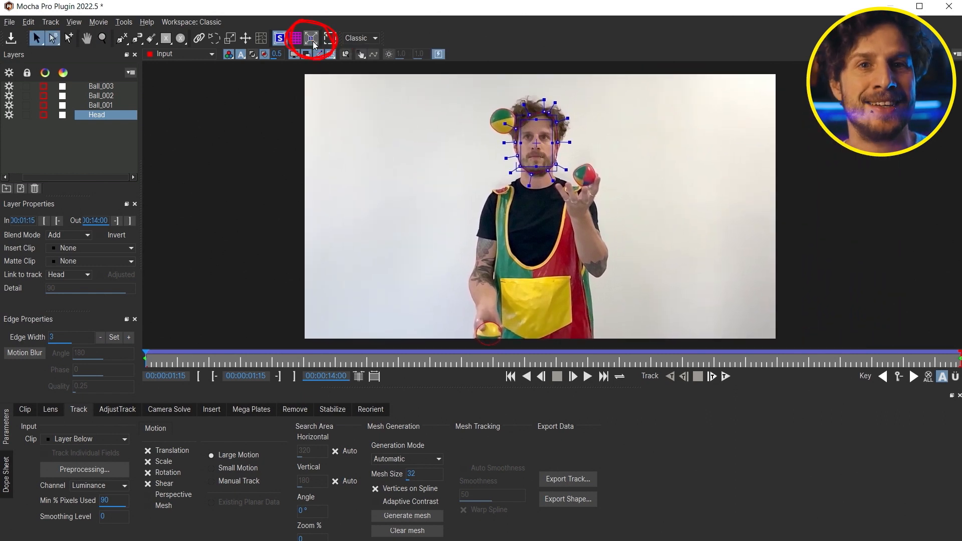
- Expand the Head layer's planar surface to fill the entire frame, and save and close the Mocha project
click(313, 43)
key(ctrl+s)
click(950, 8)
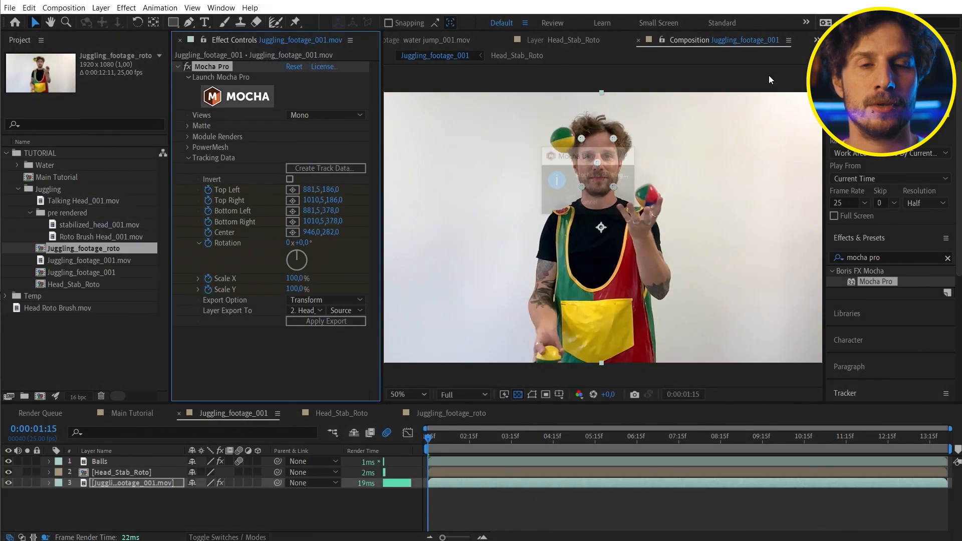
- Duplicate the Juggling_footage_001.mov layer, place the copy above Head_Stab_Roto and rename it Balls
key(ctrl+d)
drag(115, 464, 118, 460)
key(Return)
text(Balls)
key(Return)
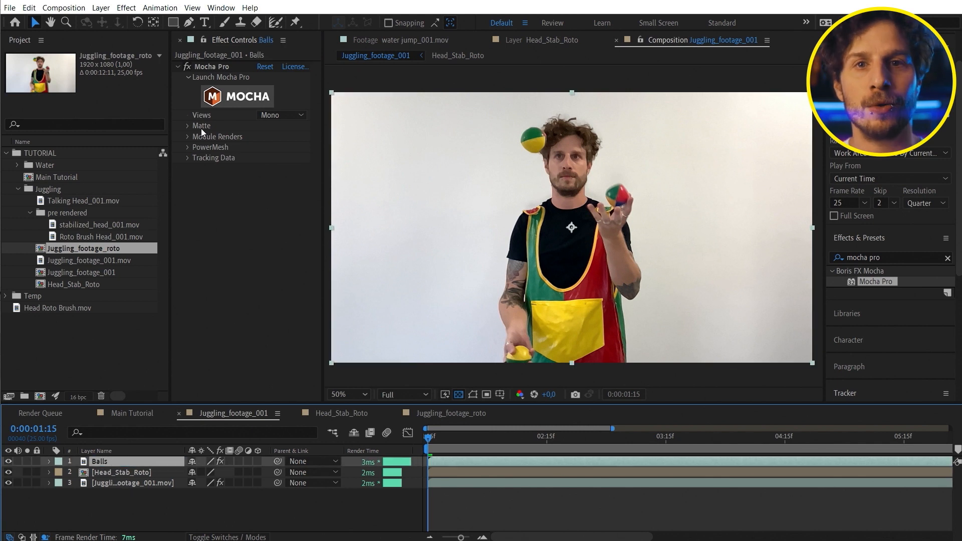
- Create After Effects masks from the Mocha shapes on the Balls layer and preview the isolated balls
click(187, 126)
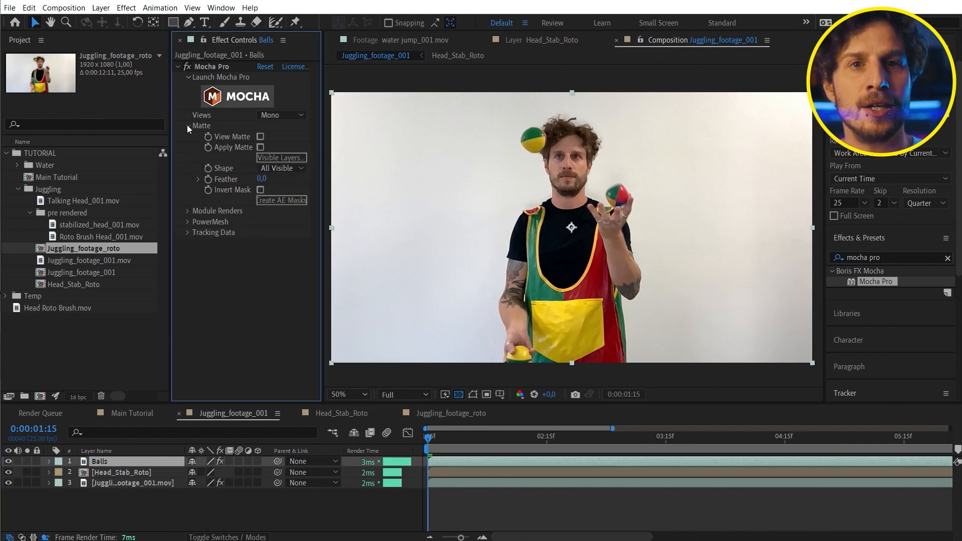
click(287, 200)
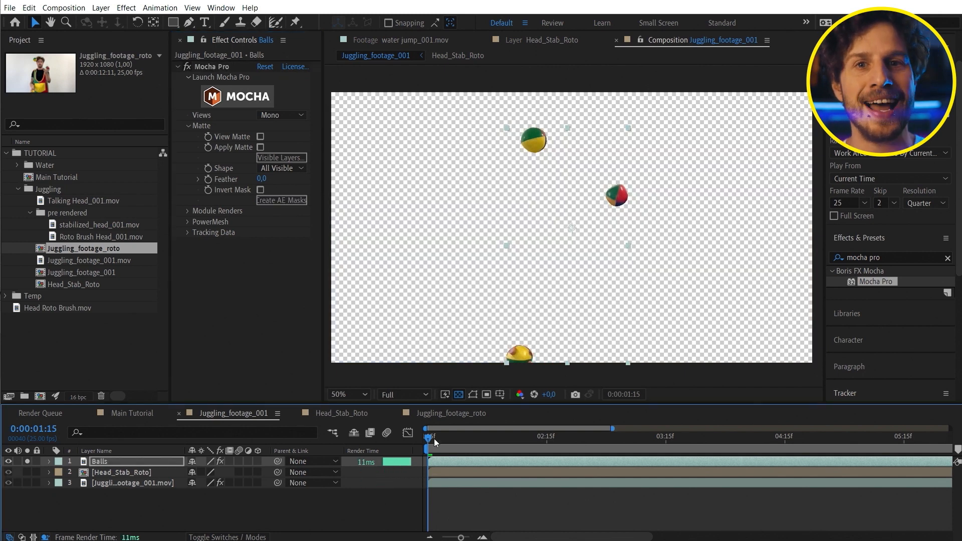
click(103, 506)
key(space)
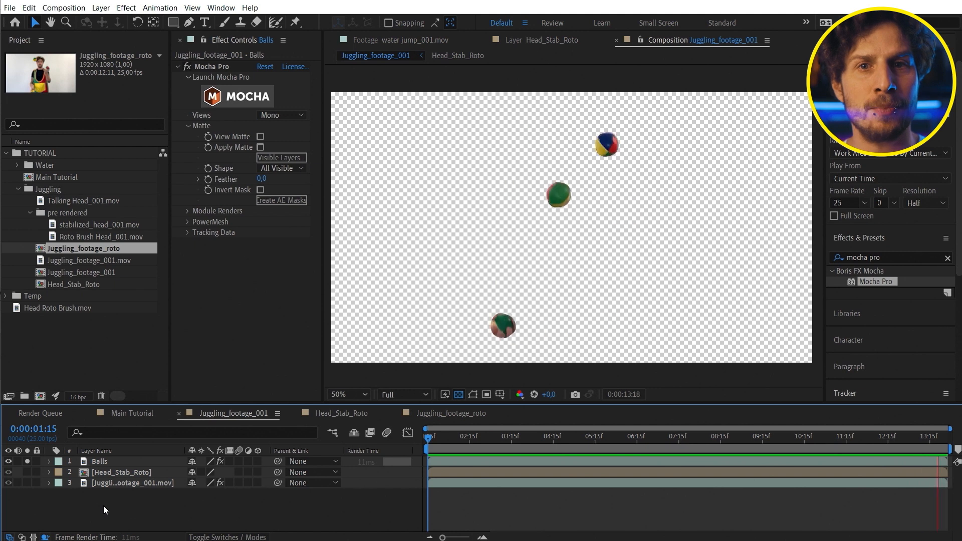
- Set the mode of the Head mask on the Balls layer to None and preview the composition from the start
click(48, 461)
click(61, 473)
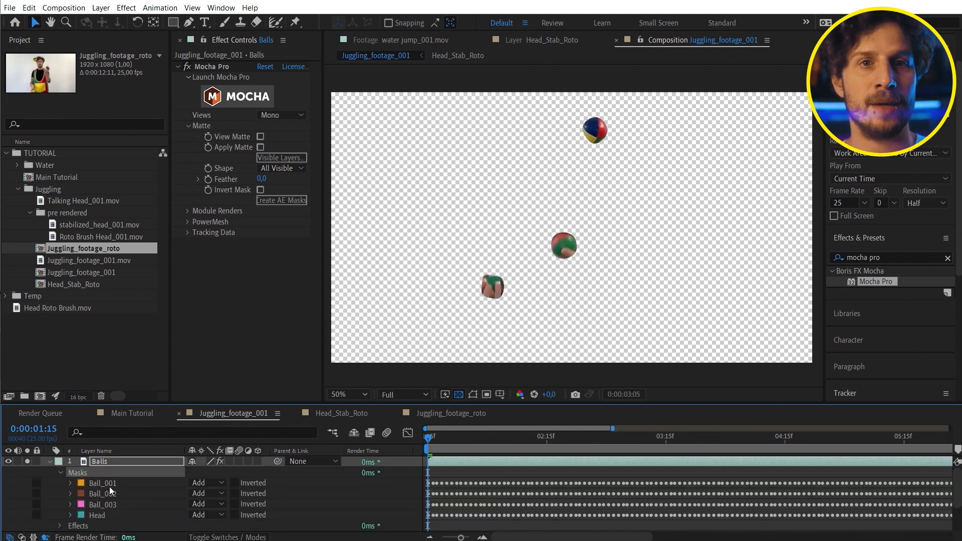
click(221, 515)
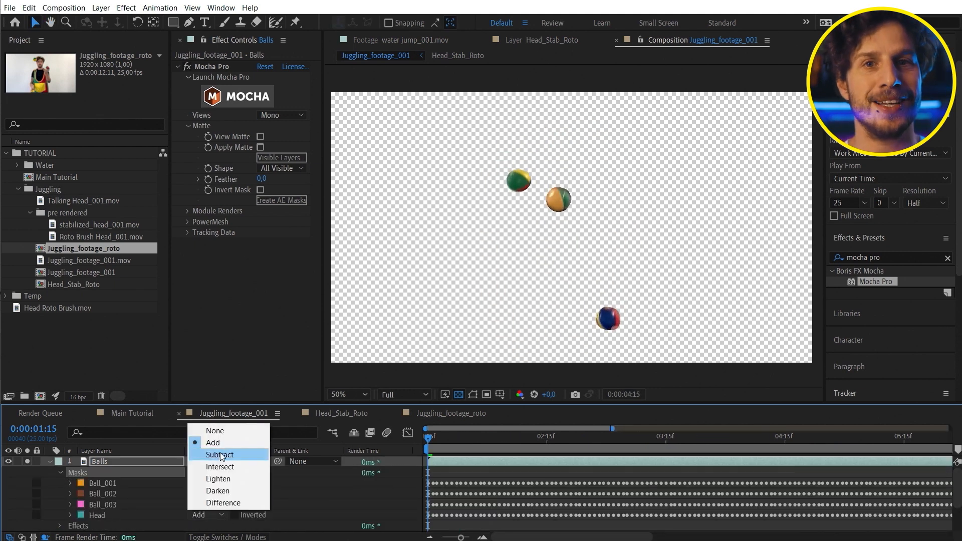
click(222, 432)
click(52, 462)
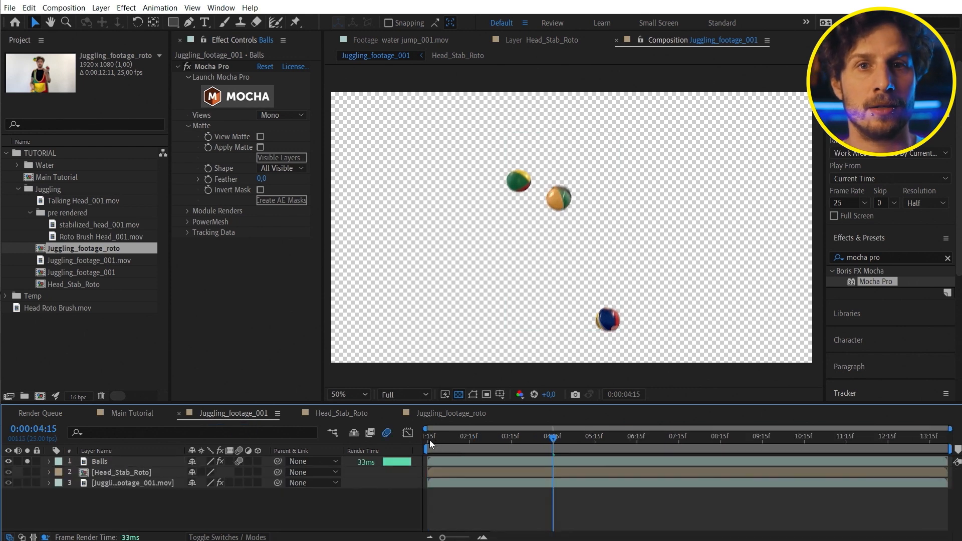
drag(429, 440, 421, 437)
key(space)
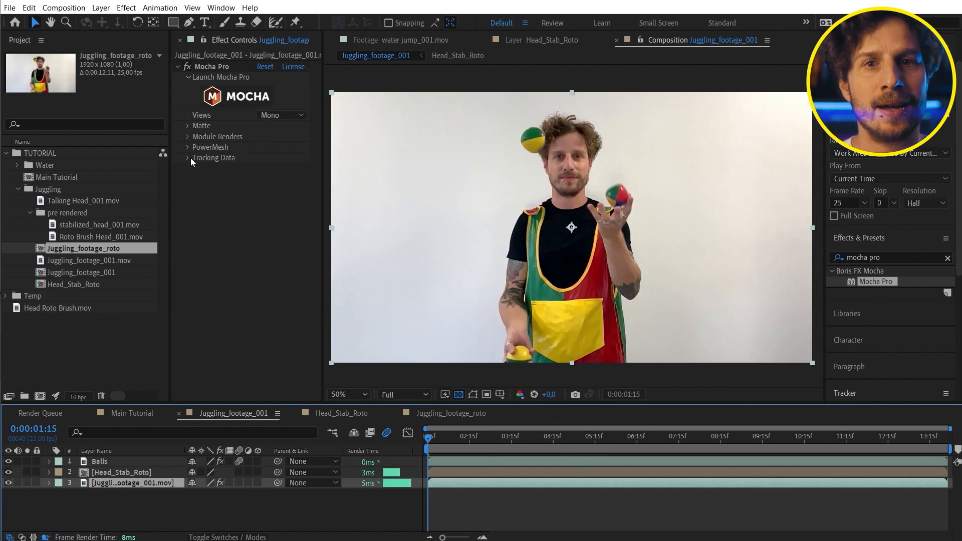
- Create tracking data on the Juggling_footage_001.mov layer's Mocha Pro effect from the tracked Head layer
click(188, 158)
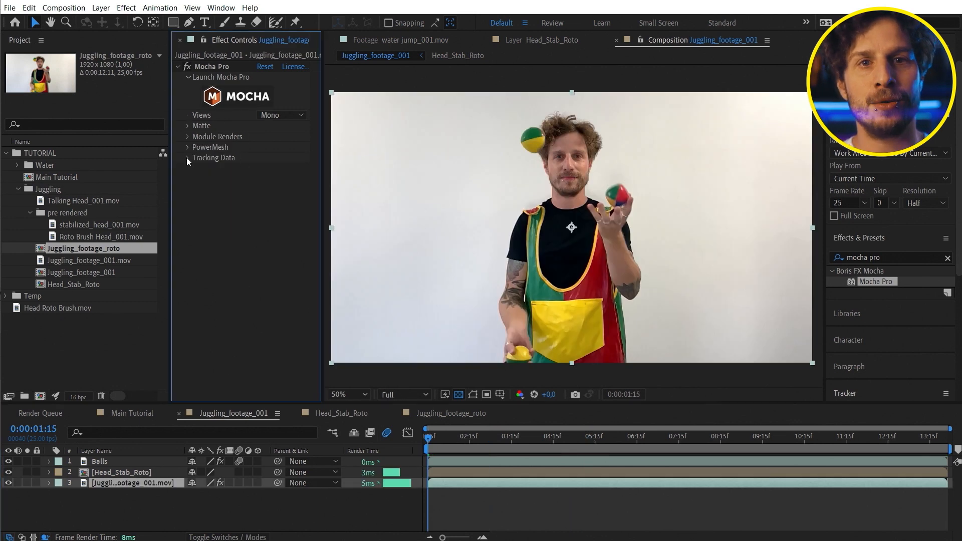
click(281, 169)
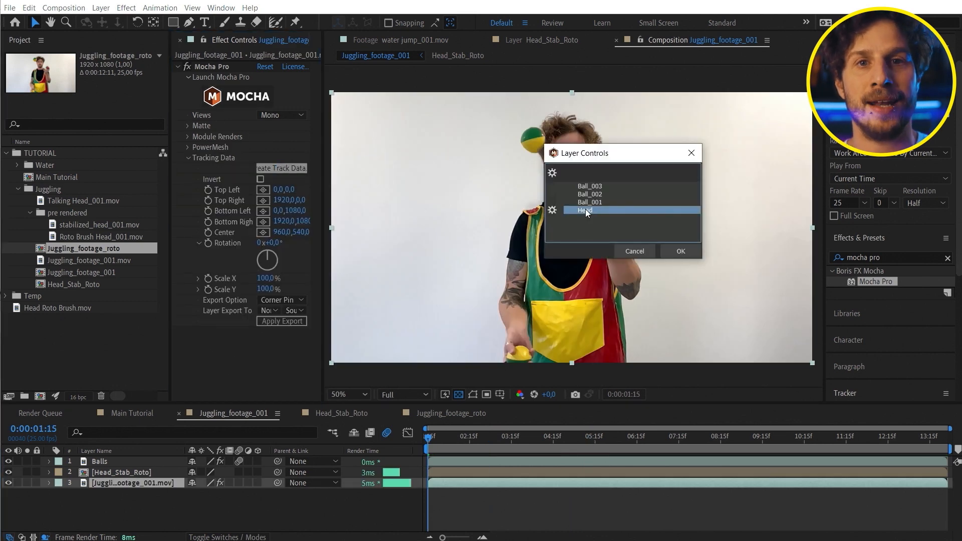
click(681, 252)
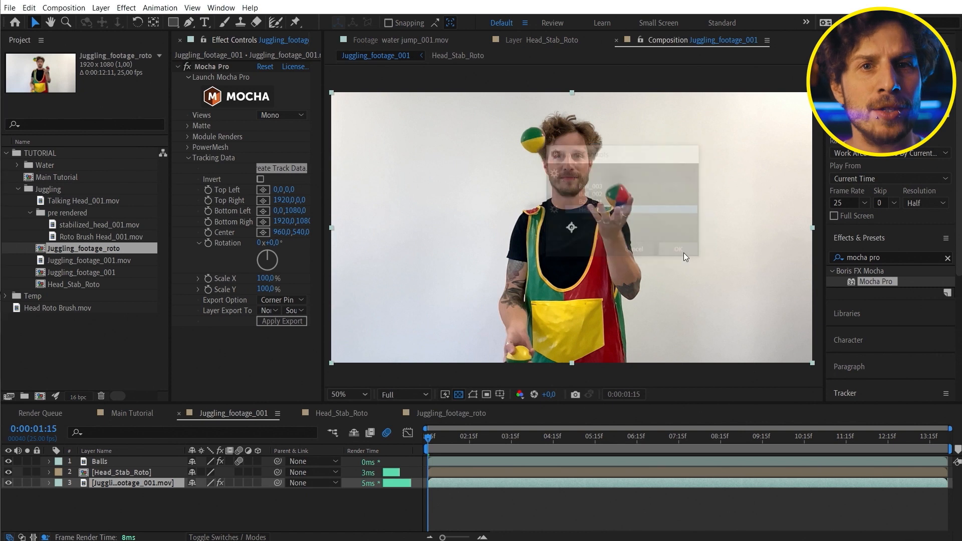
- Export the head tracking data as Transform to the Head_Stab_Roto layer
click(322, 301)
click(319, 337)
click(317, 313)
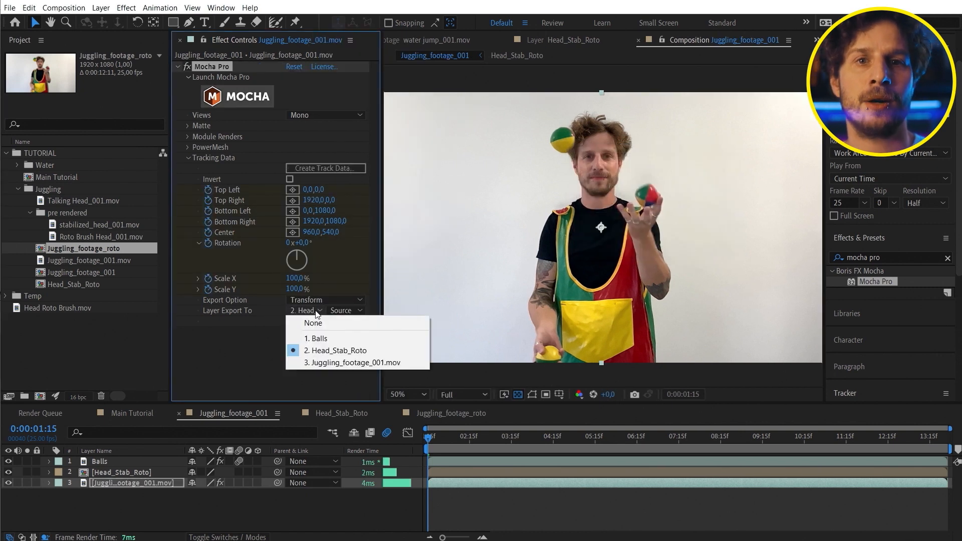
click(326, 350)
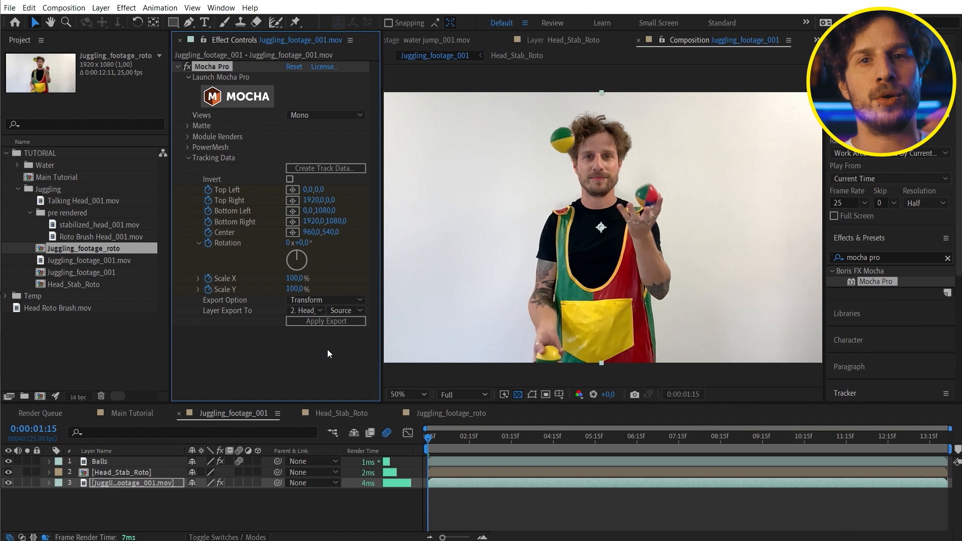
click(341, 322)
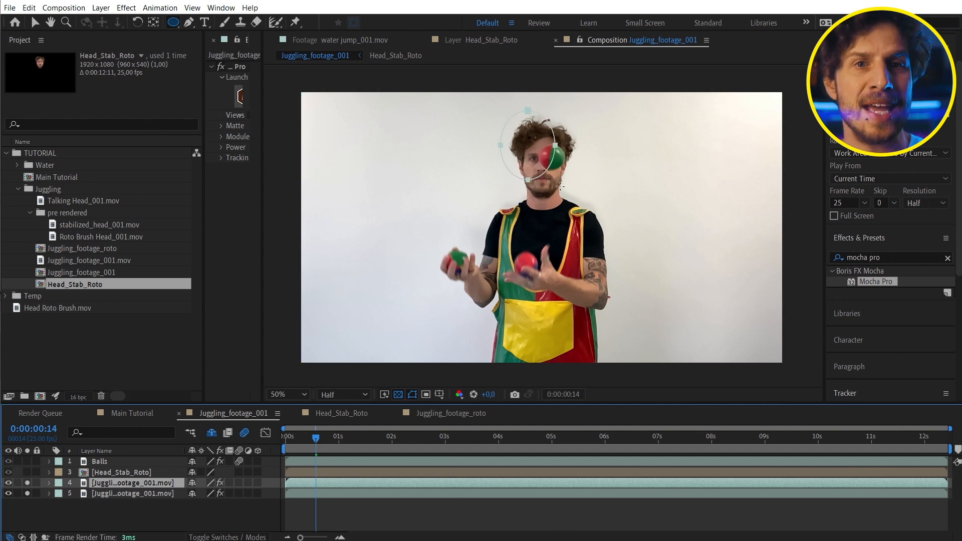
- Cover the juggler's head with a feathered elliptical mask on the upper footage copy, shifting clean background into it with Pan Behind
drag(584, 199, 589, 200)
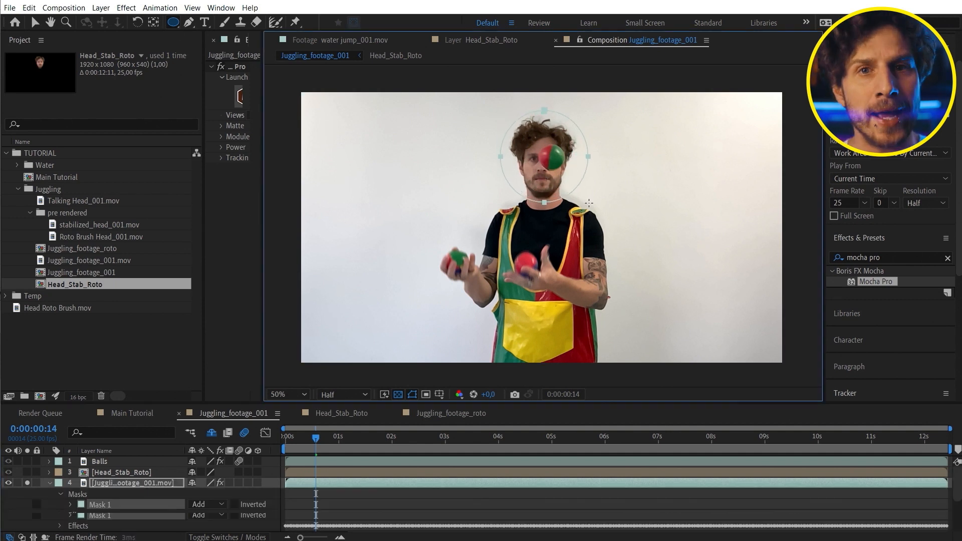
click(155, 22)
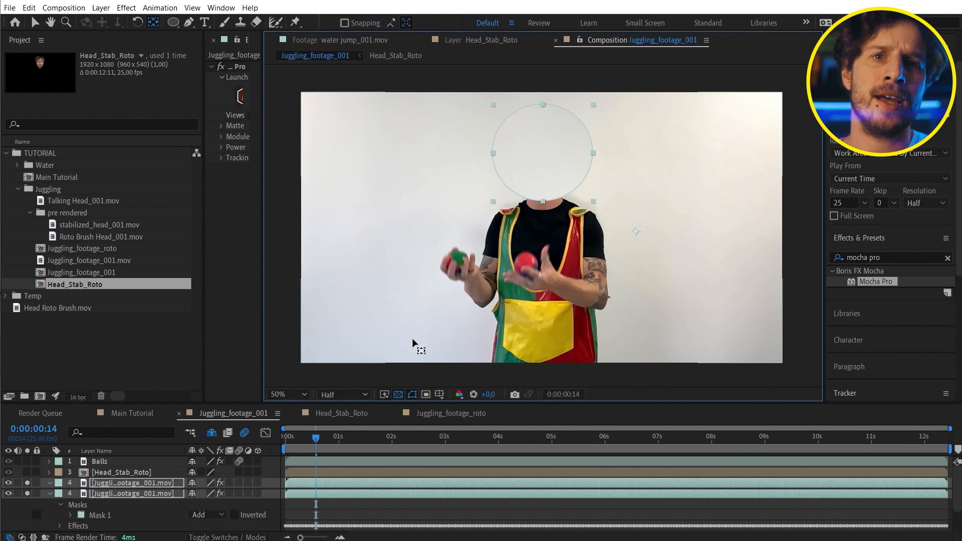
key(f)
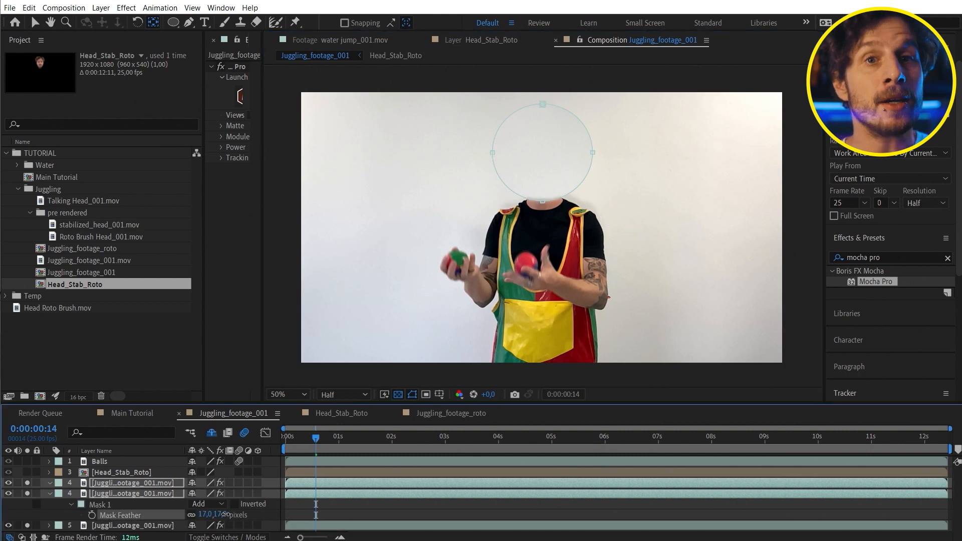